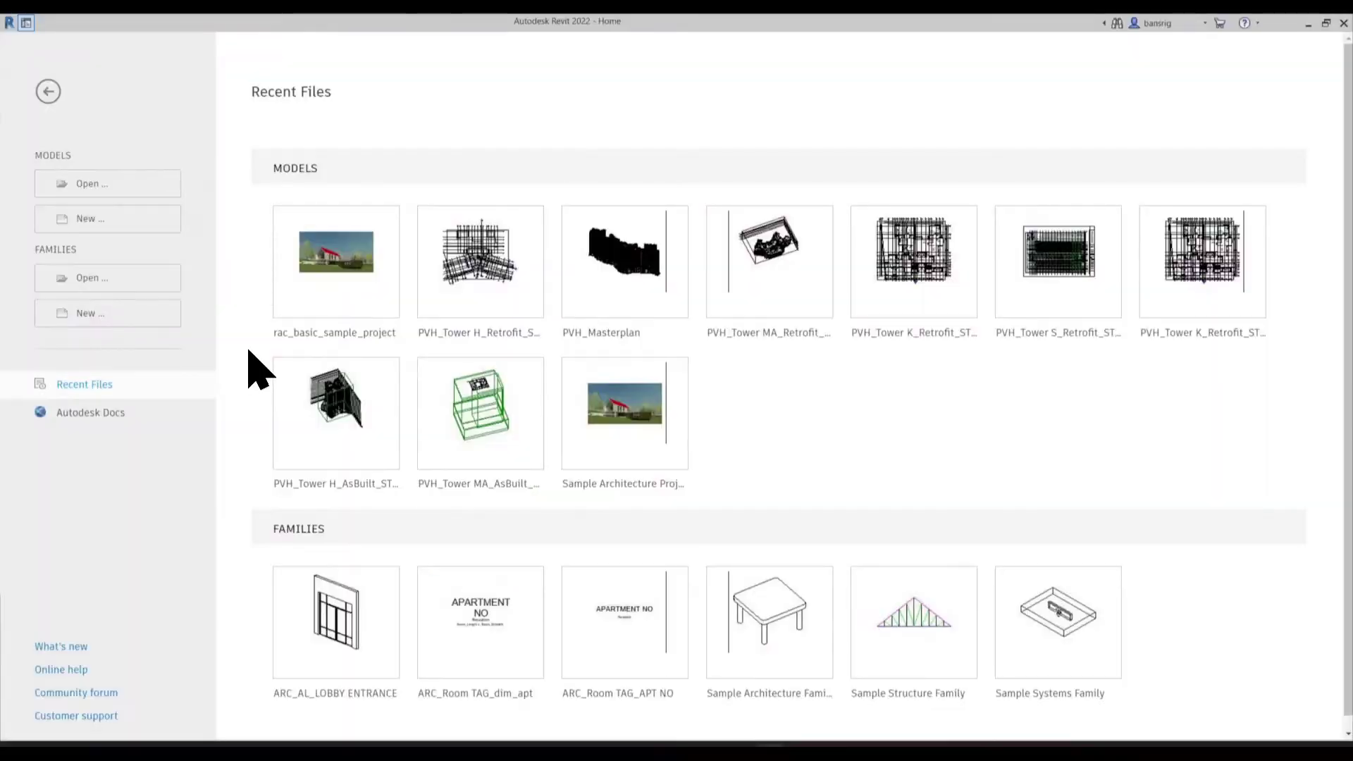
Start a new model with Architectural Template as the template file and Project as the type
click(120, 221)
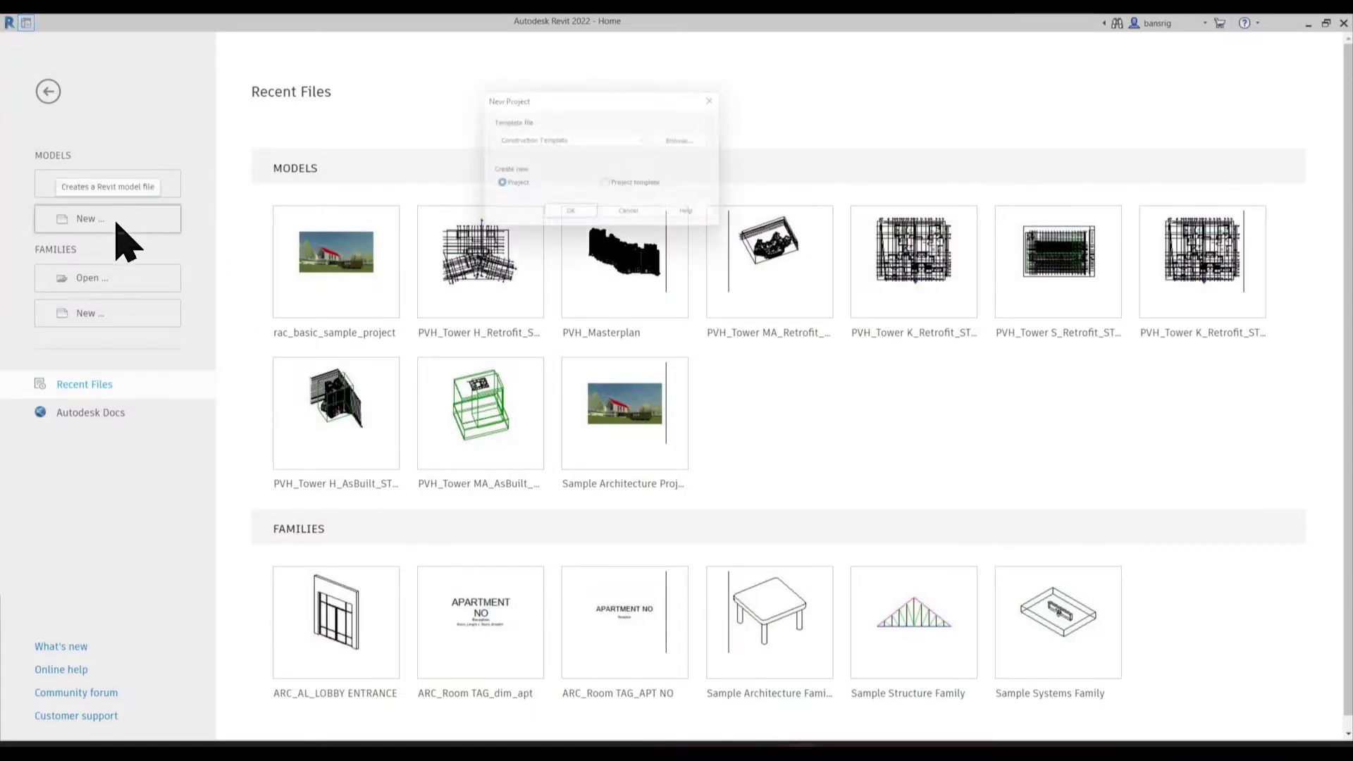
click(562, 140)
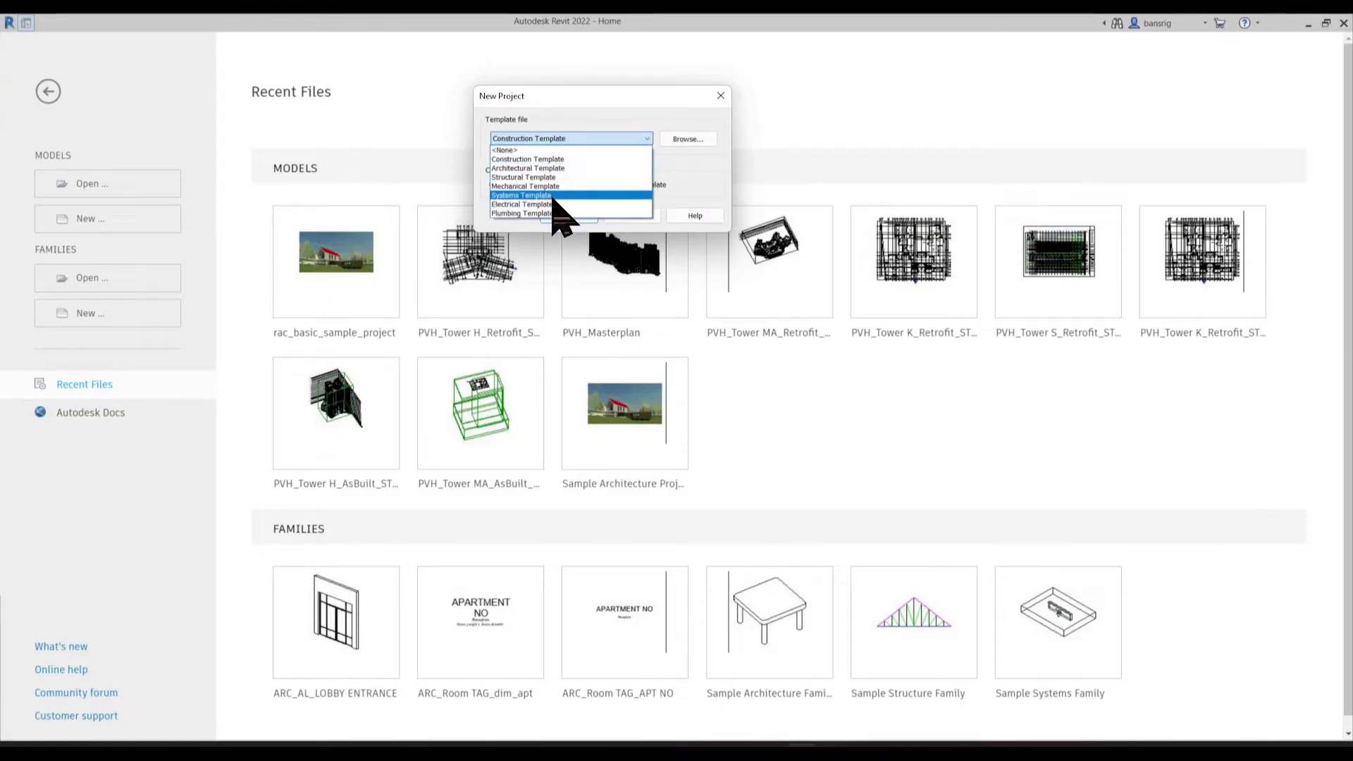
click(537, 169)
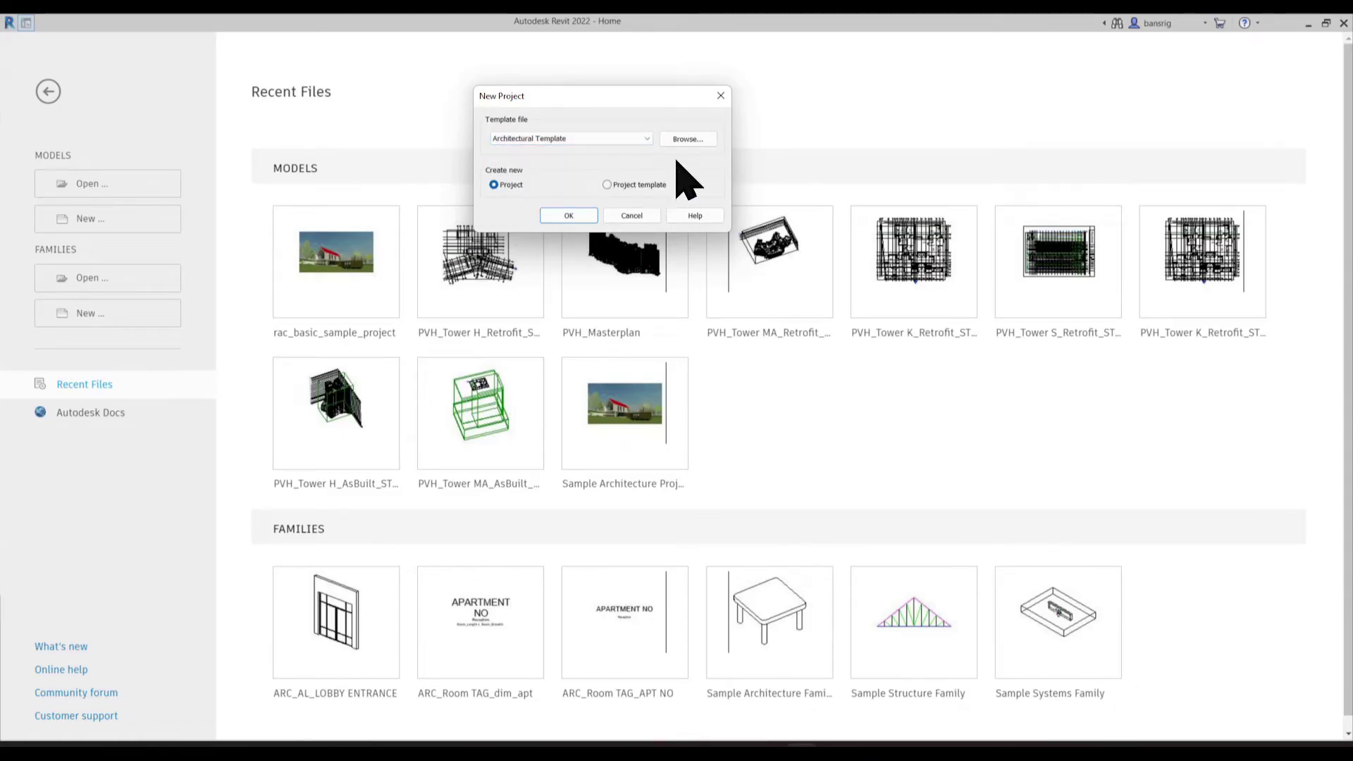
click(688, 139)
click(881, 80)
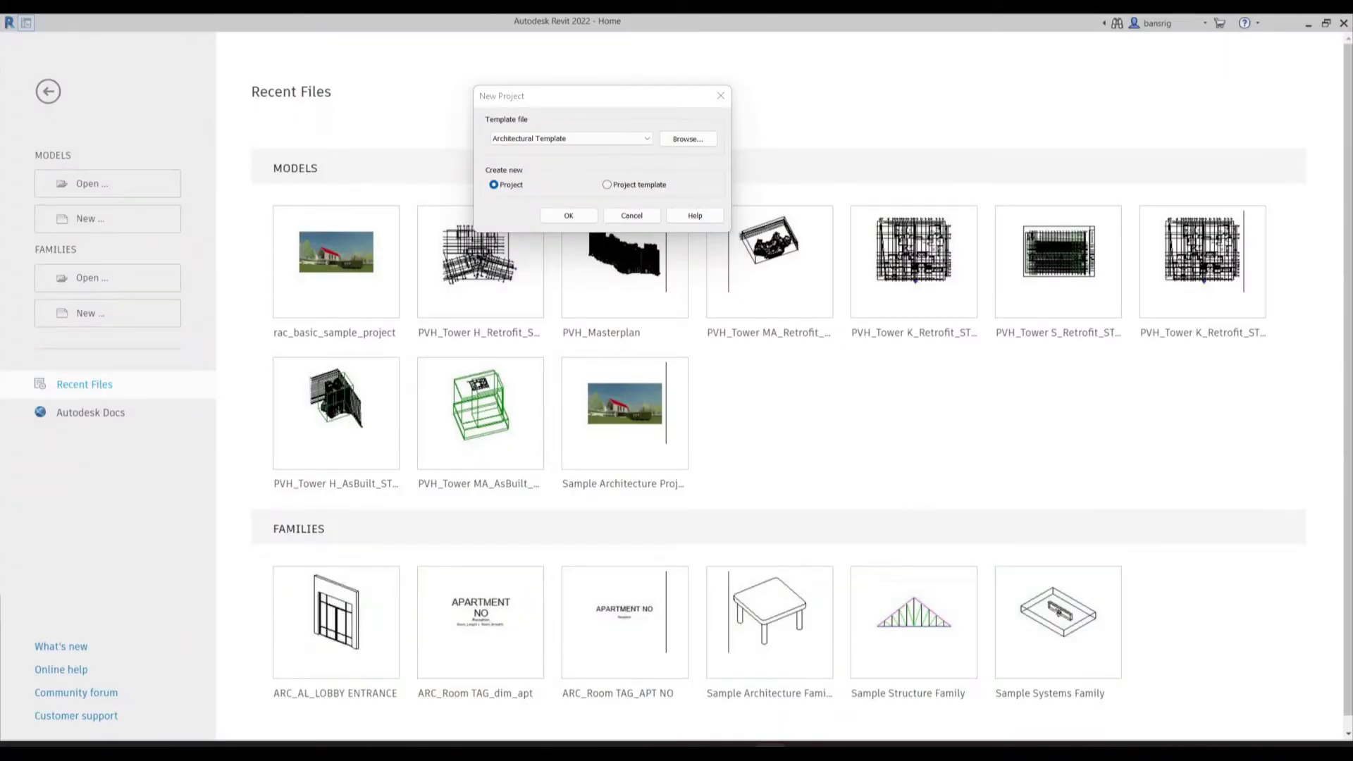
click(552, 139)
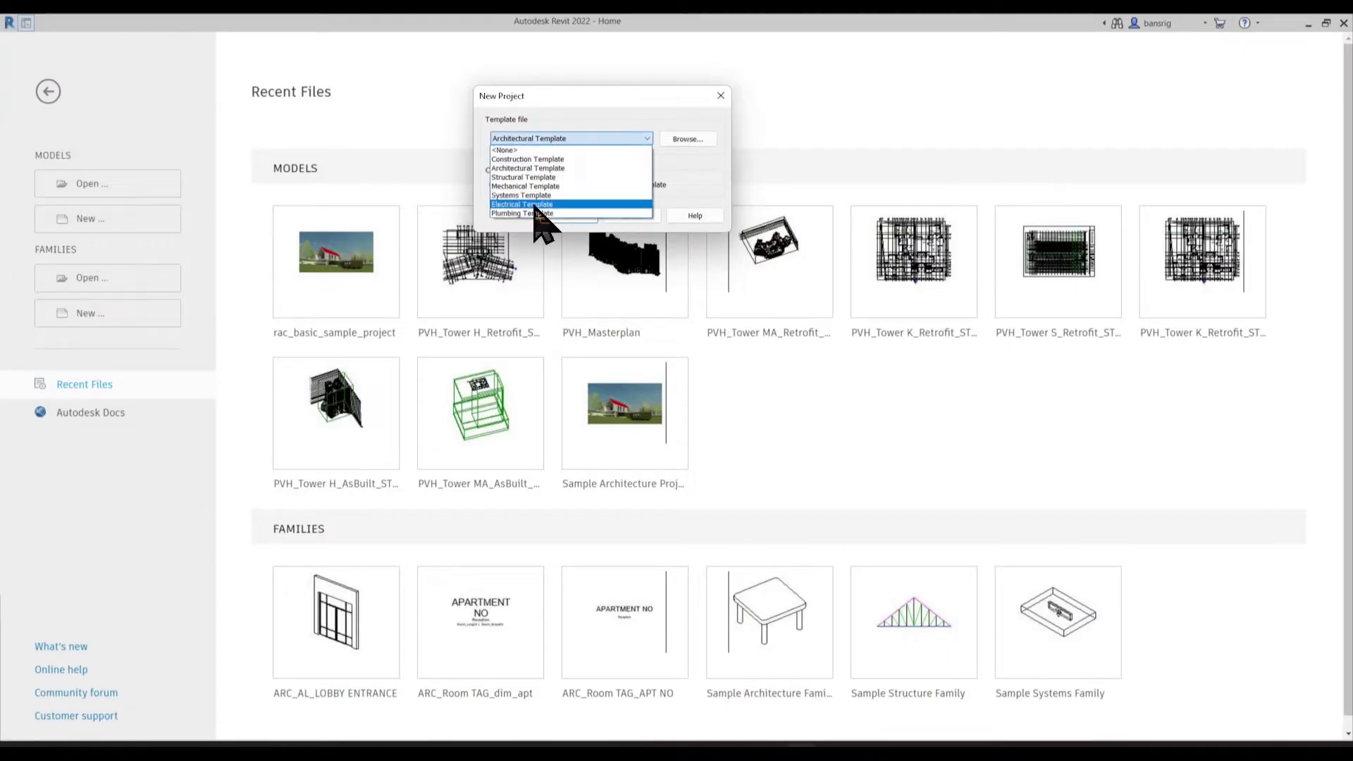
click(522, 169)
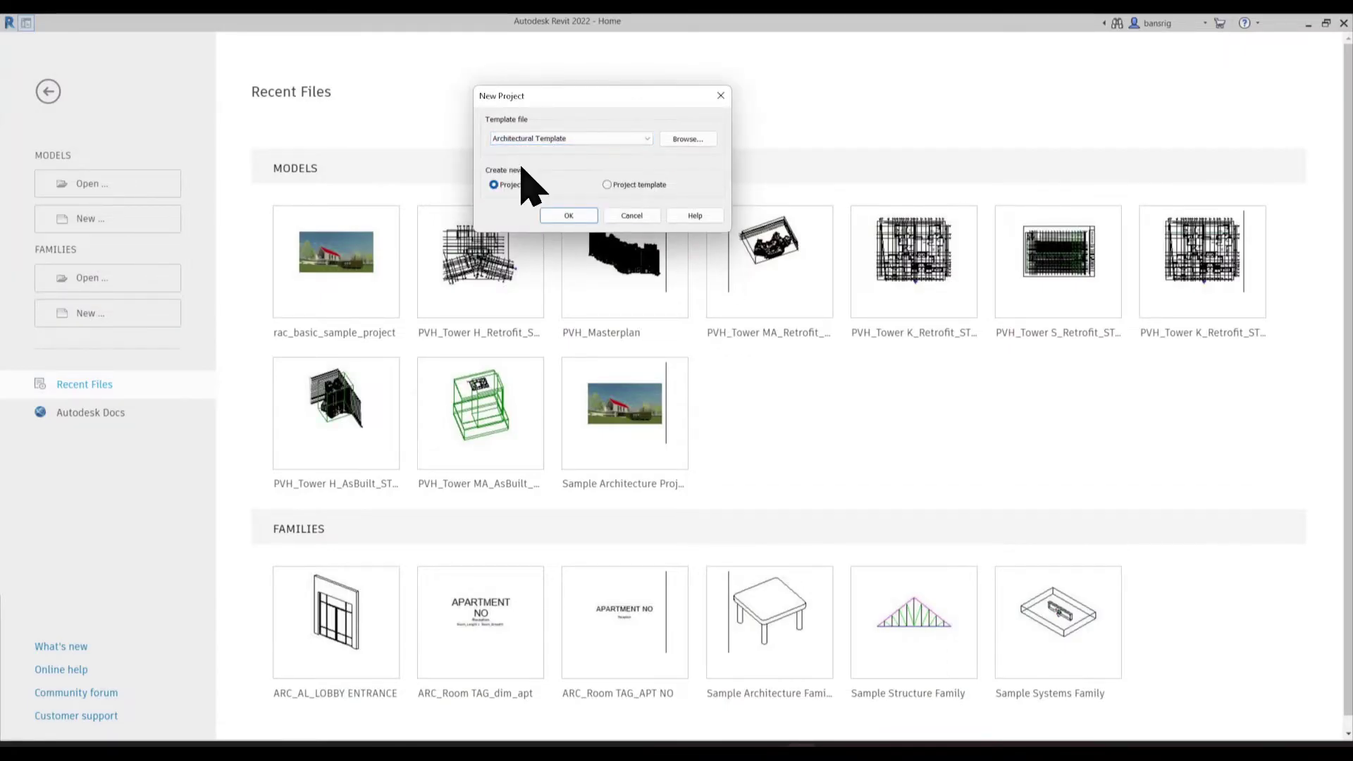
Create Project8, then browse the Structure and Systems tabs before returning to Architecture
click(569, 215)
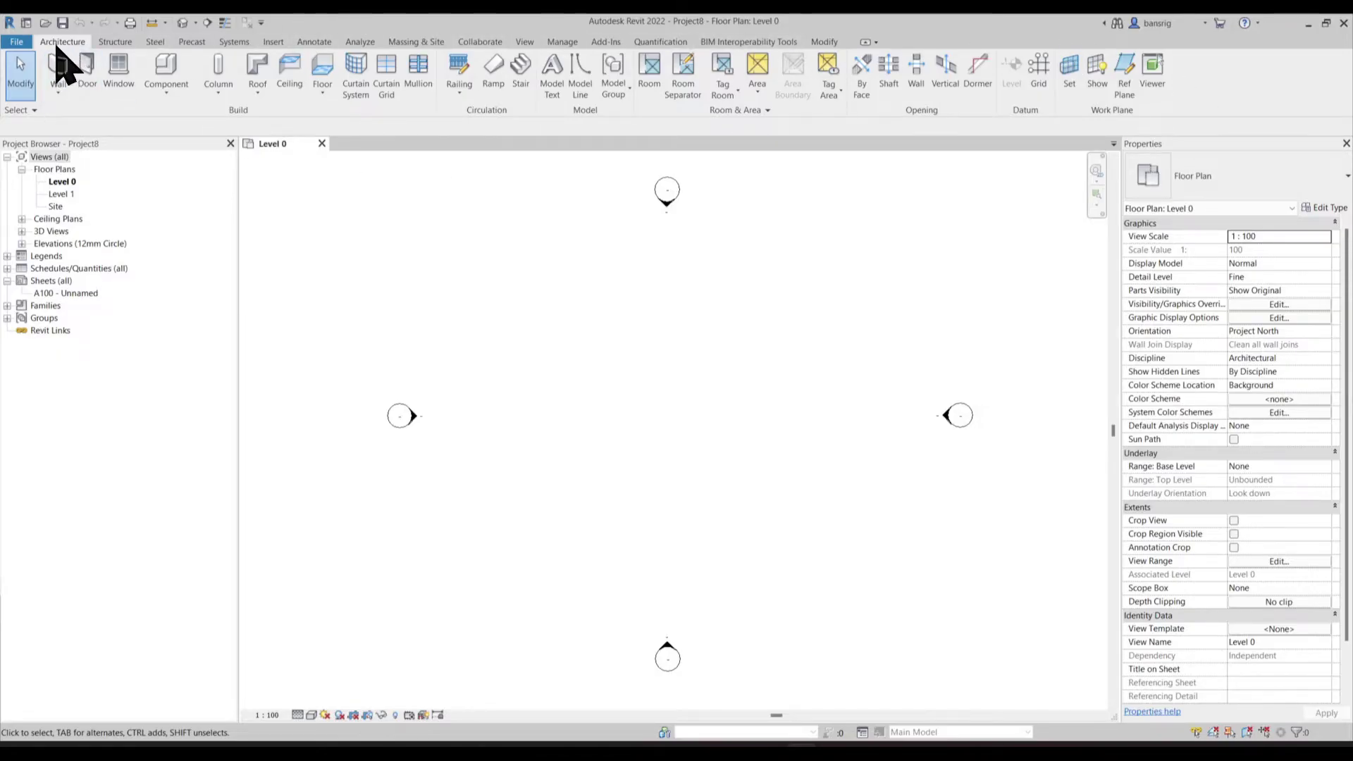
click(114, 42)
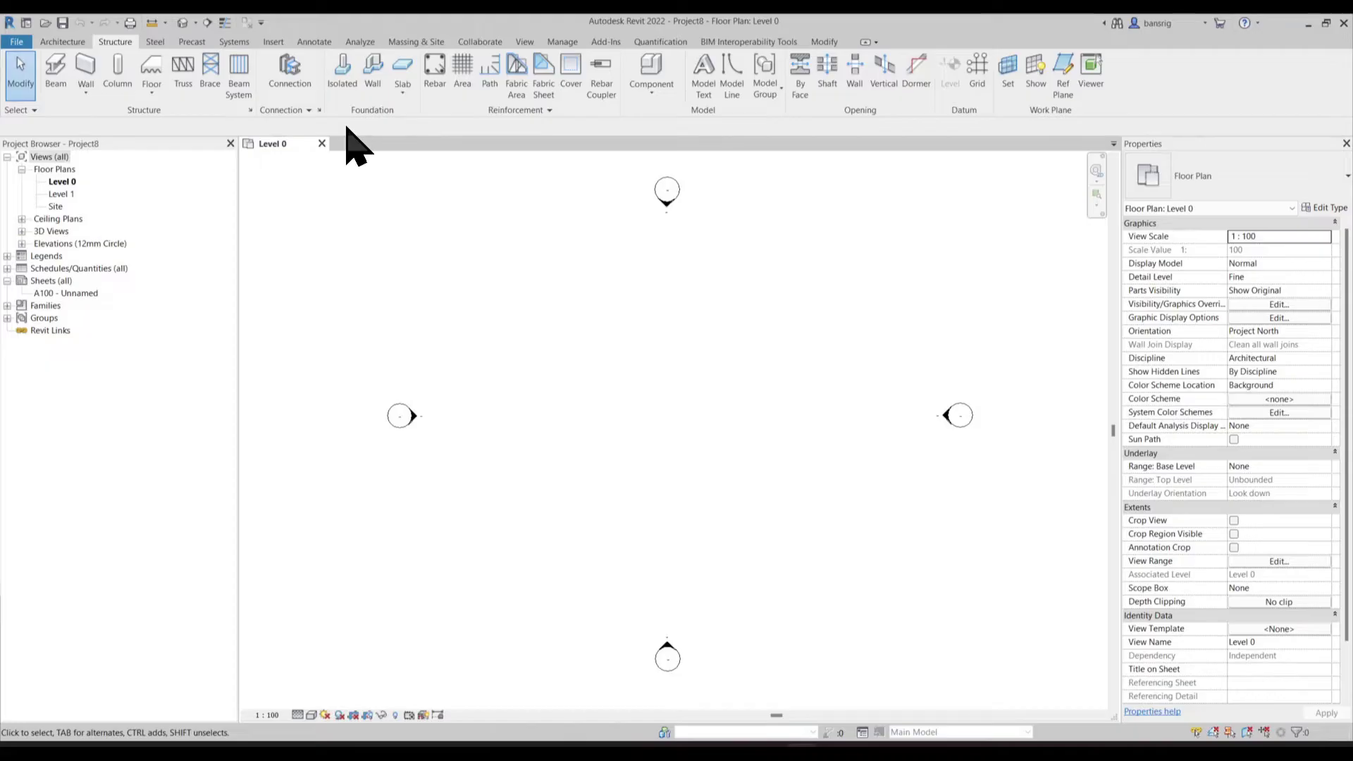
click(238, 44)
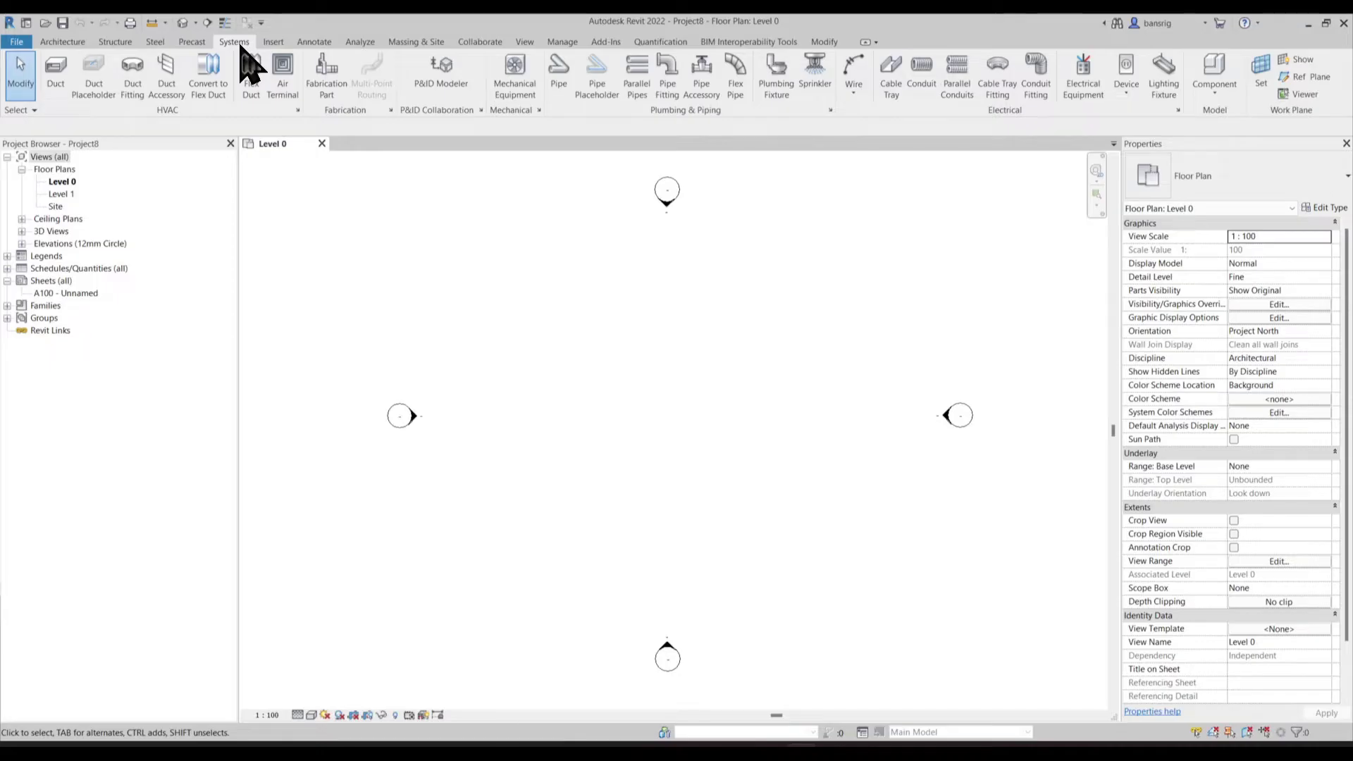
click(71, 43)
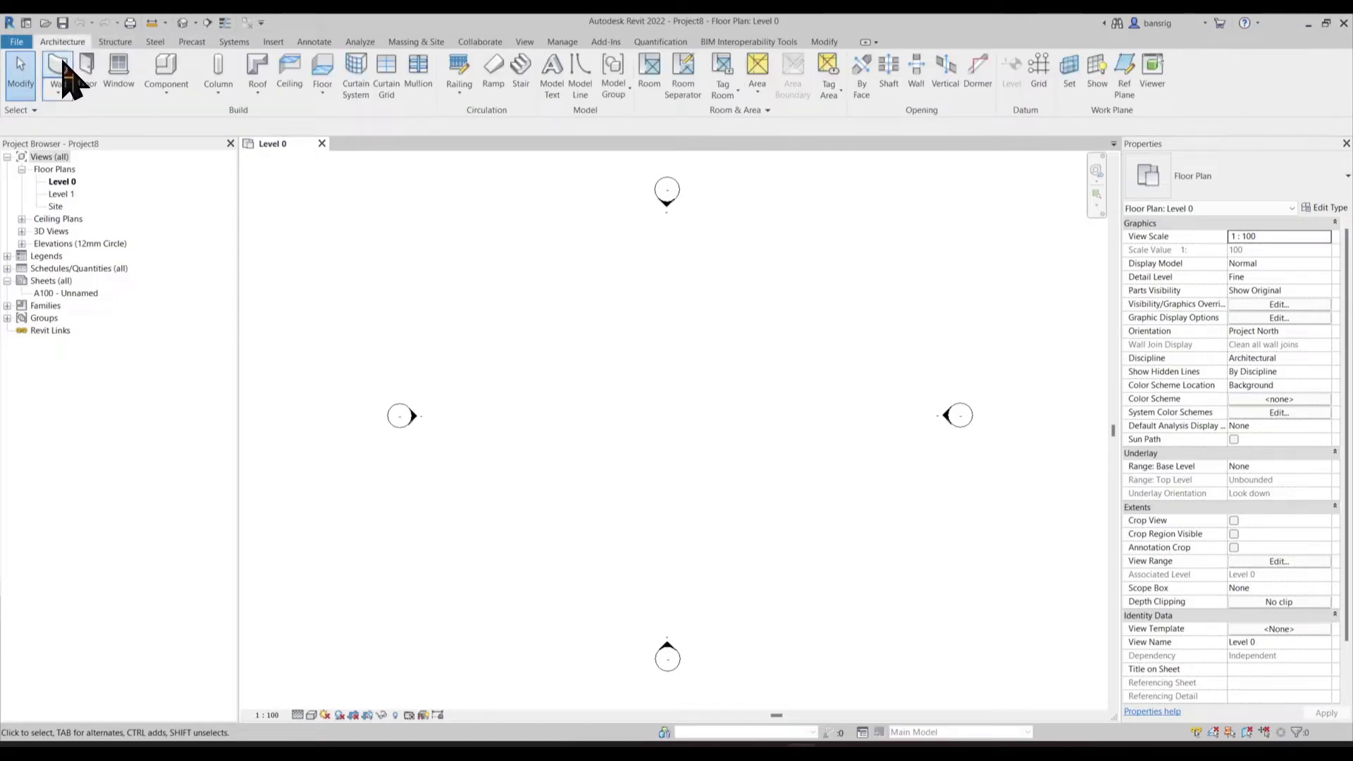
Start the Wall tool and change the wall height from 8000 to 4000
click(59, 67)
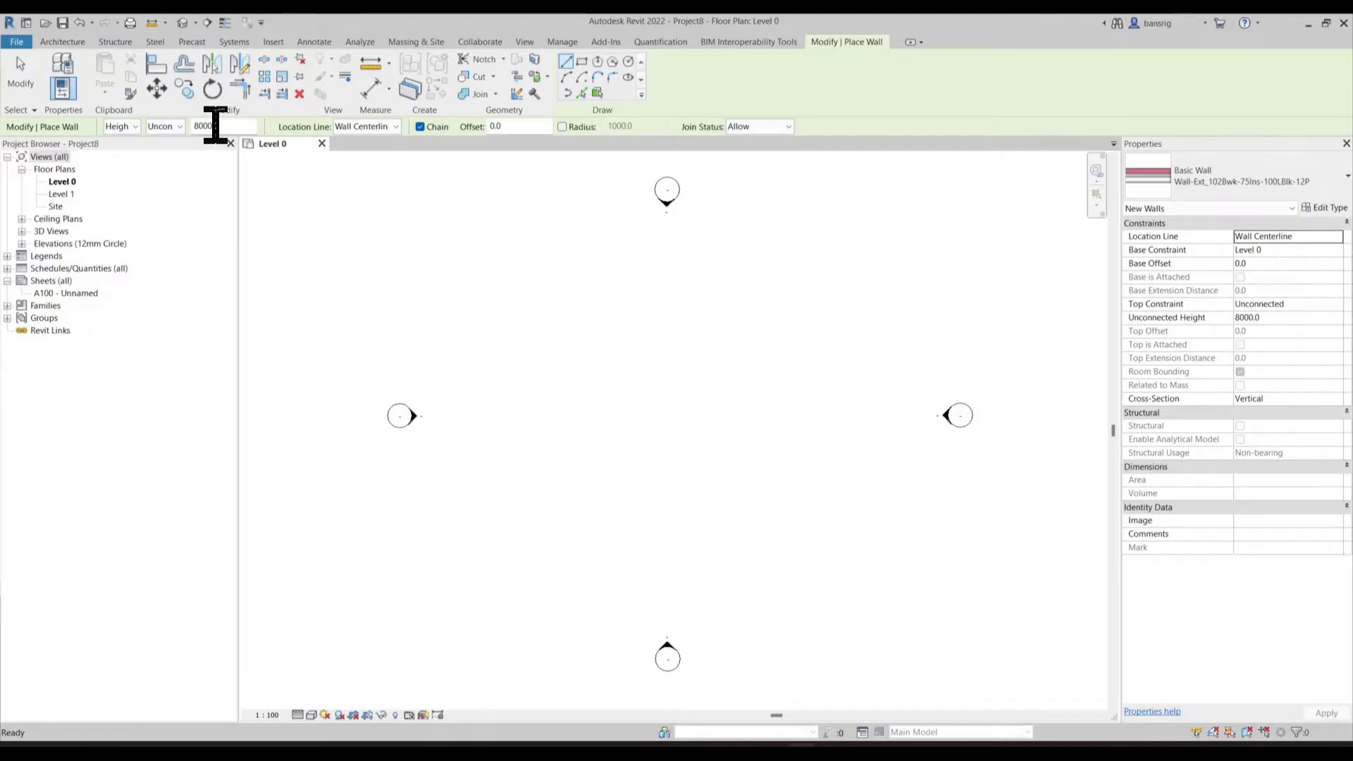
drag(232, 125, 181, 125)
text(4000)
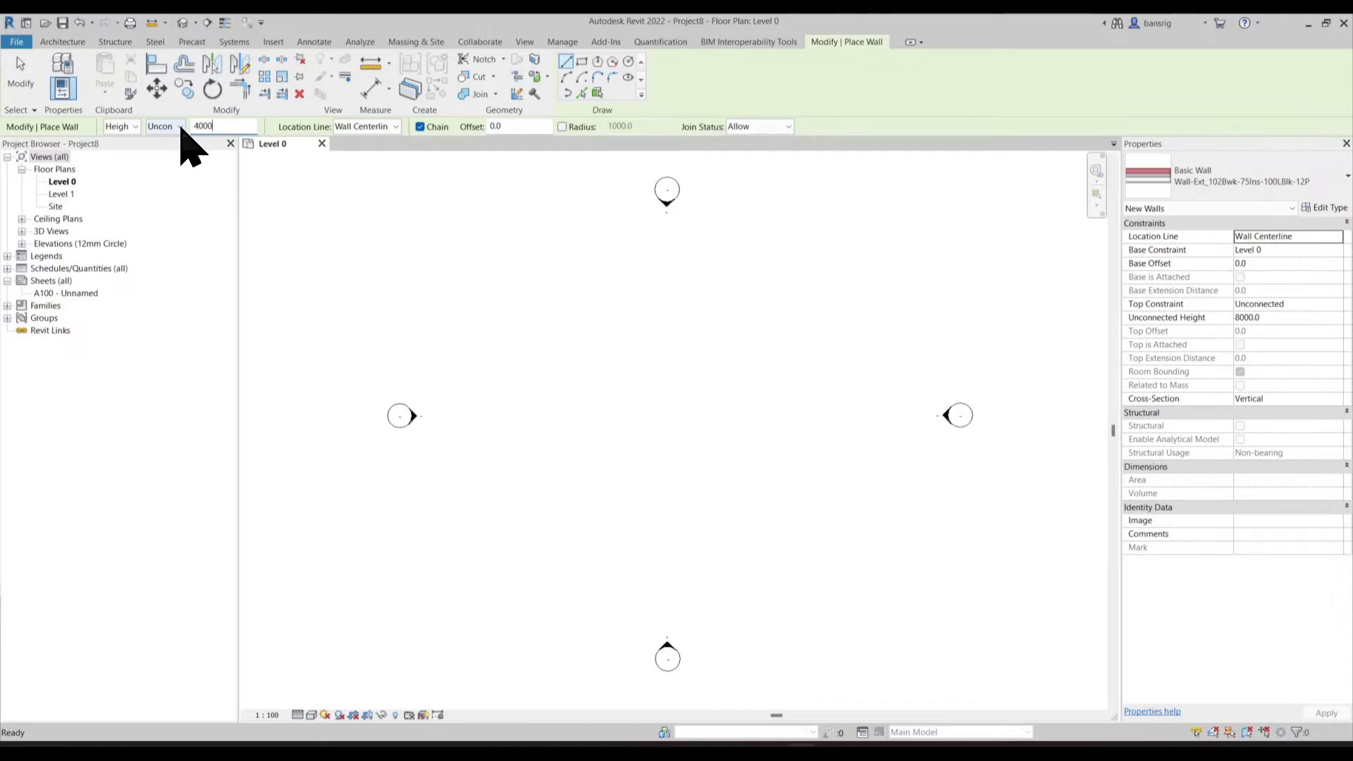
key(Return)
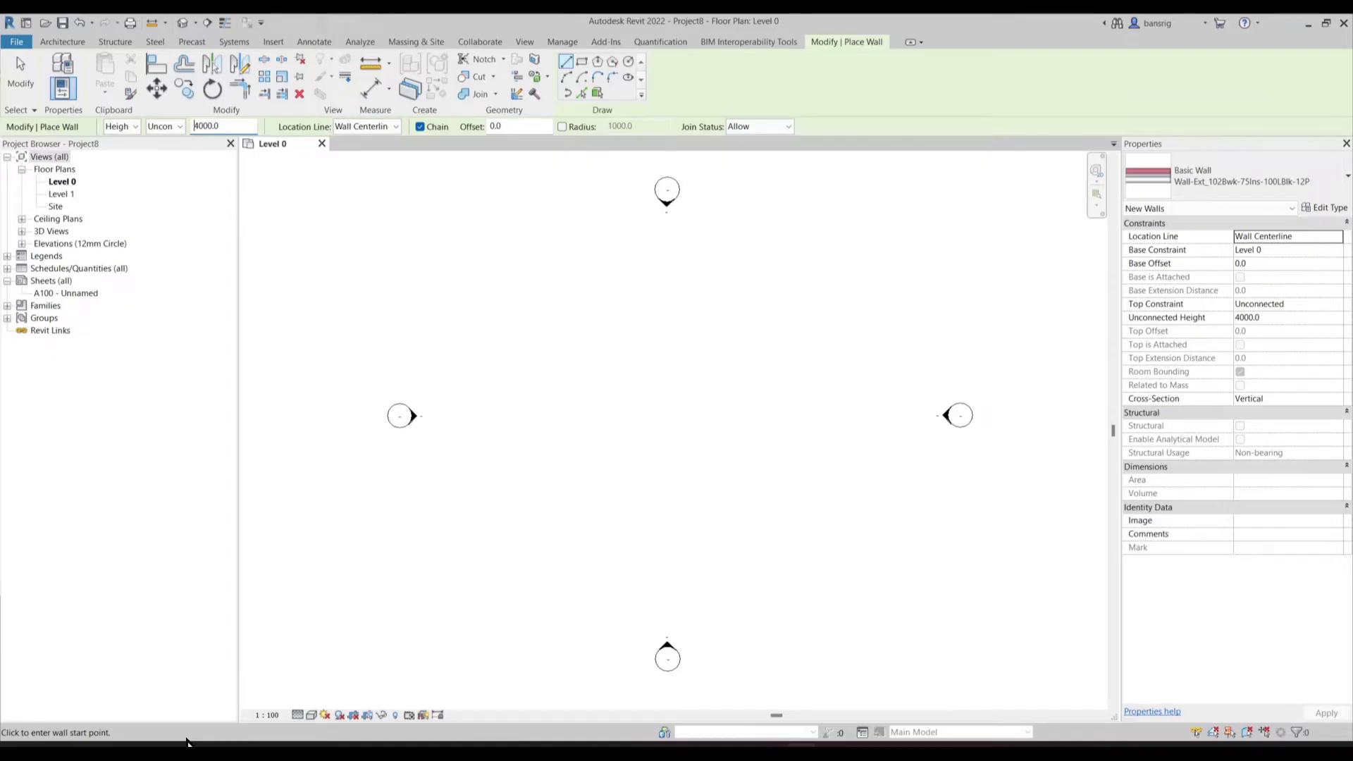
Chain five walls in a stepped outline: right, up, across, down, then right
click(517, 395)
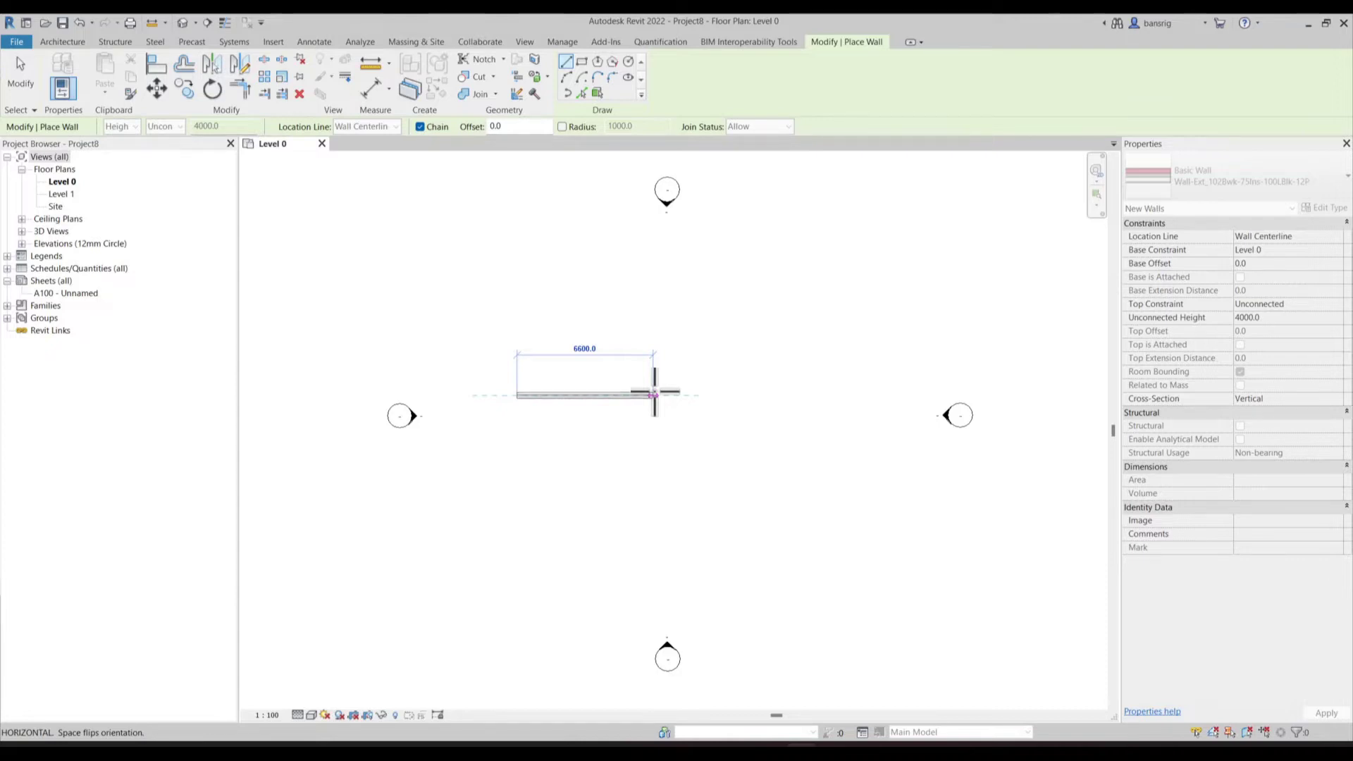
scroll(654, 392, up, 8)
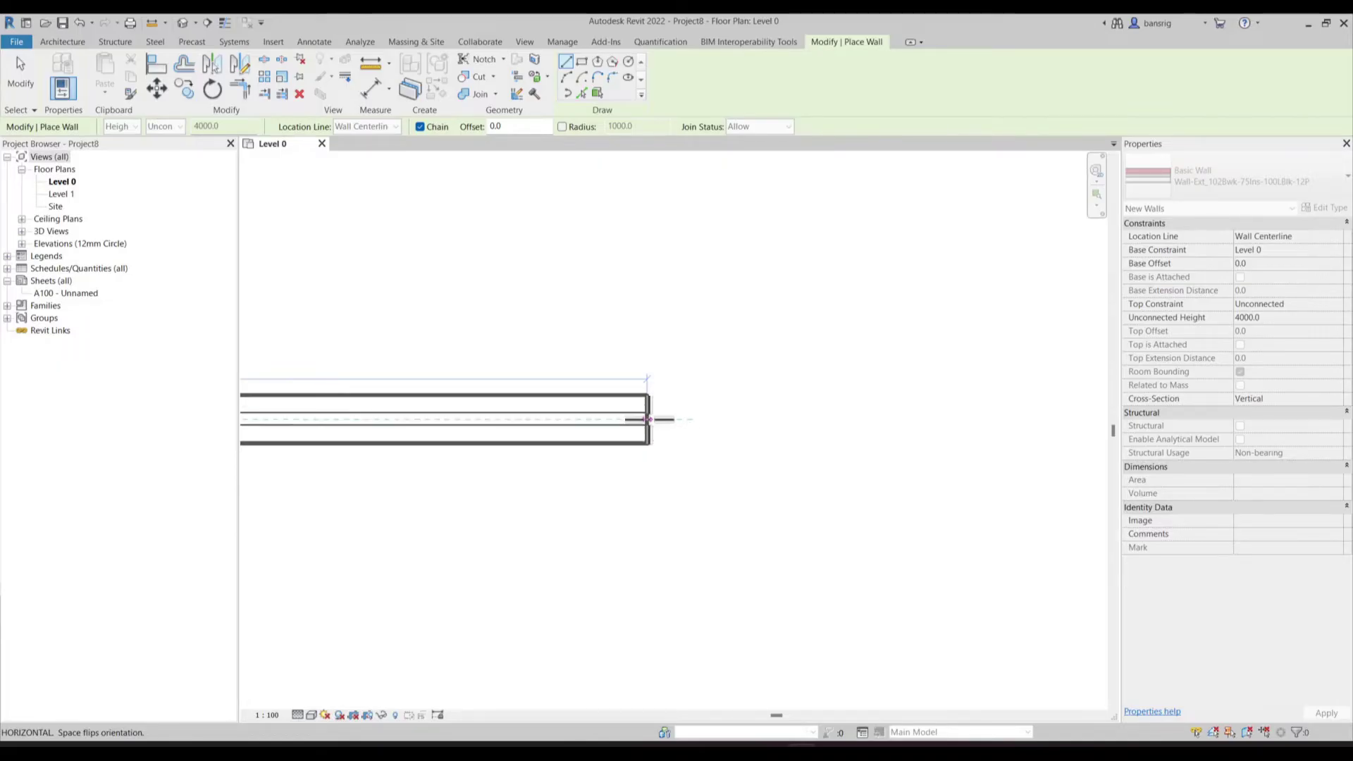
scroll(810, 415, down, 6)
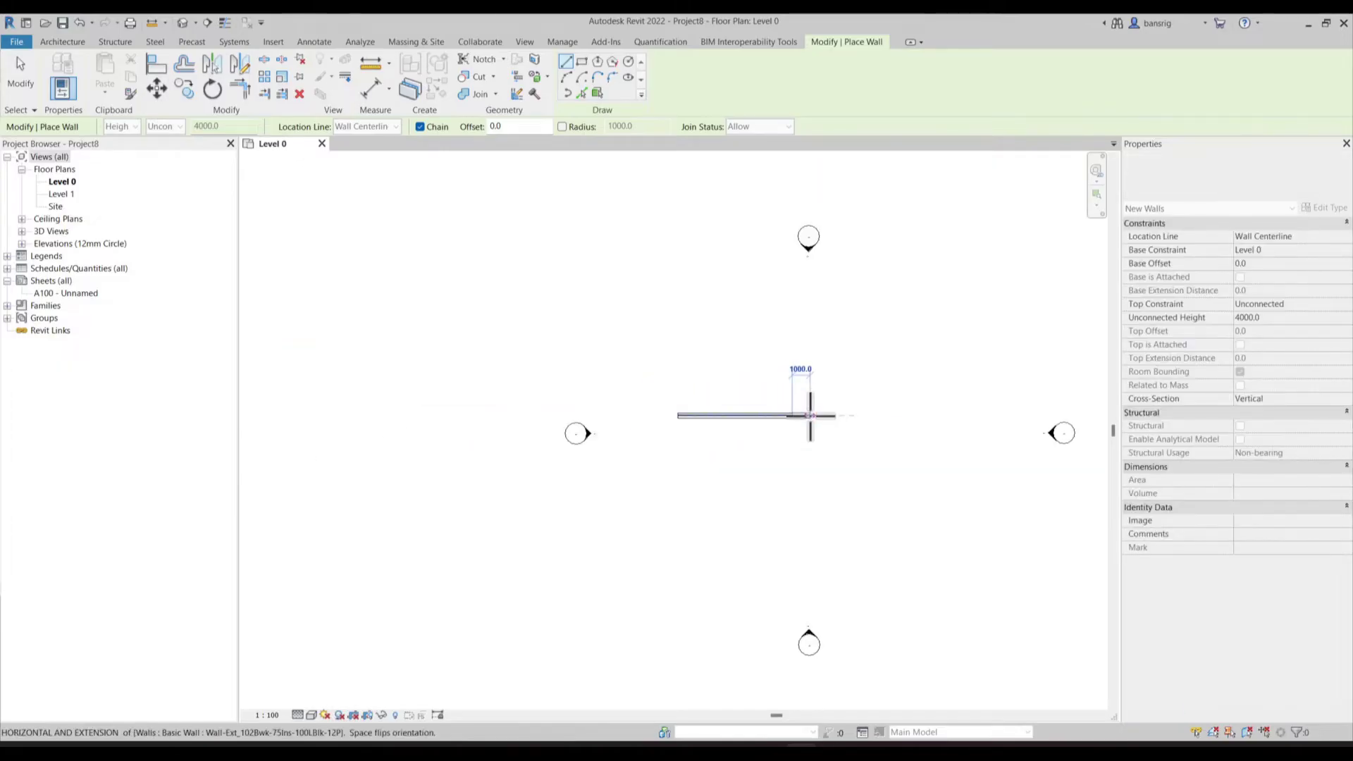
click(793, 415)
click(793, 324)
click(896, 324)
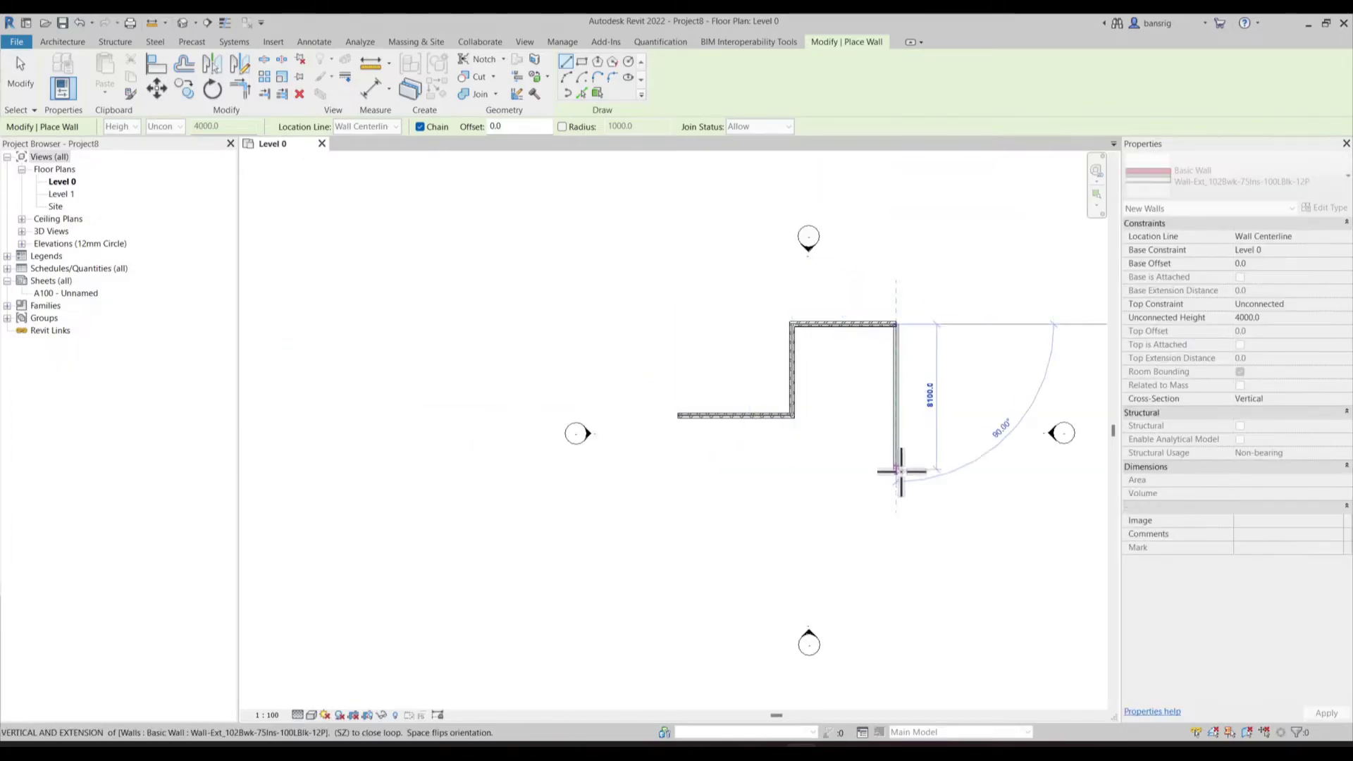
click(898, 478)
click(981, 479)
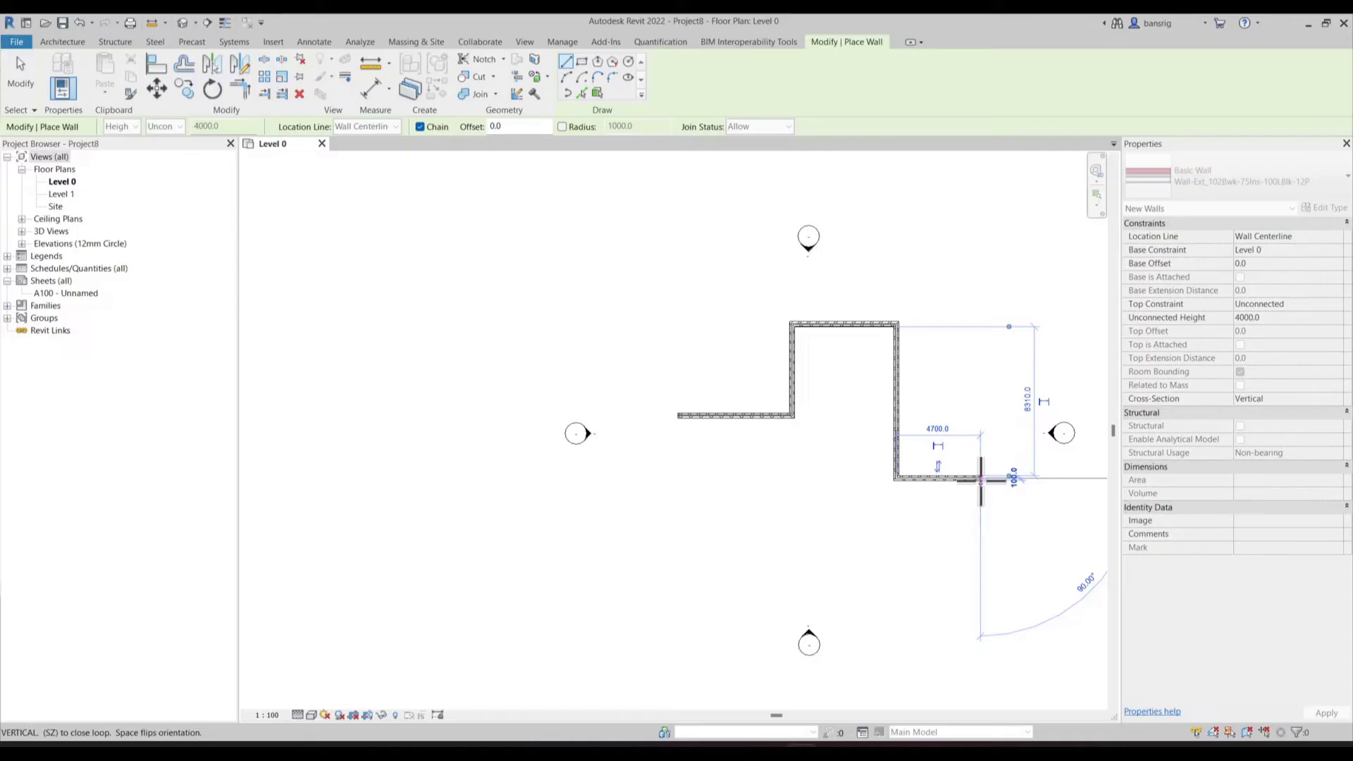
key(Escape)
key(Escape)
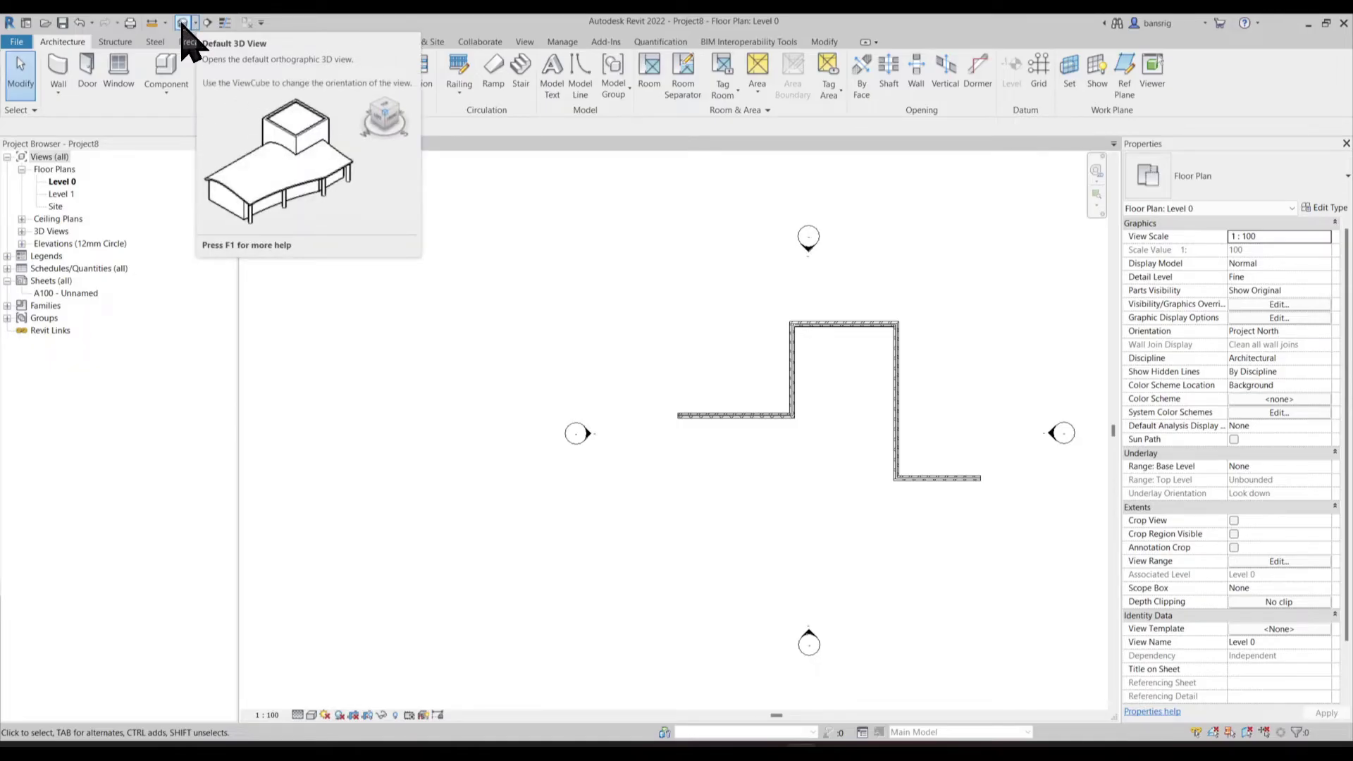
Open the default 3D view and zoom in on the brick walls
click(182, 24)
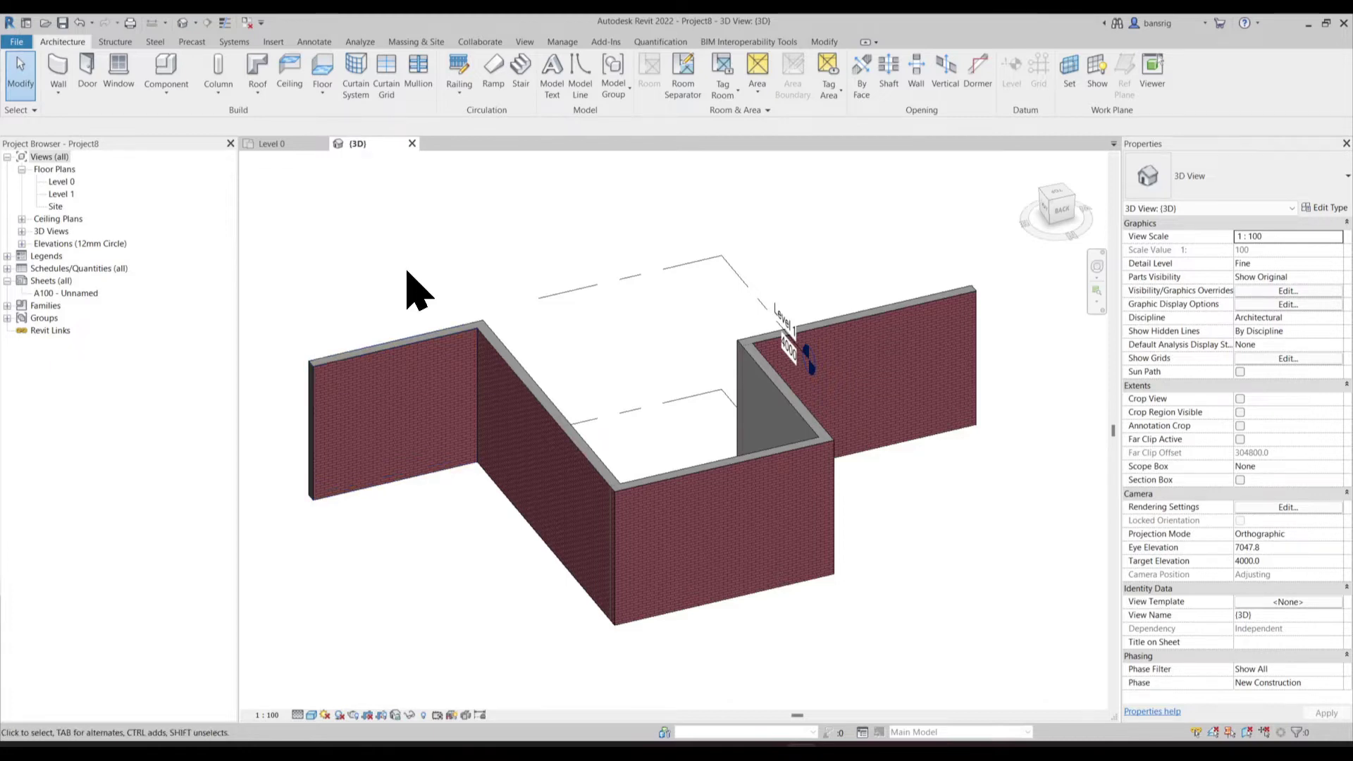
scroll(419, 288, down, 3)
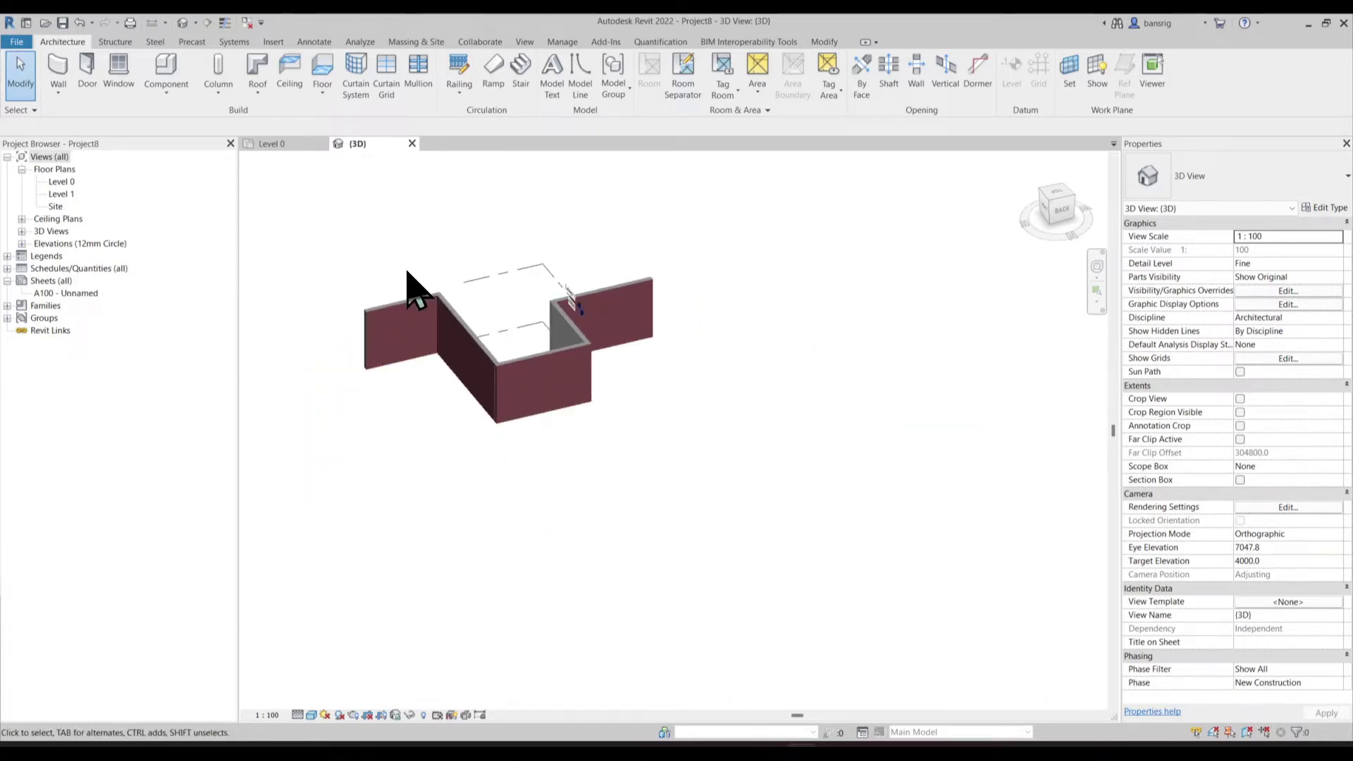
scroll(420, 289, up, 3)
scroll(419, 289, down, 1)
scroll(401, 272, up, 1)
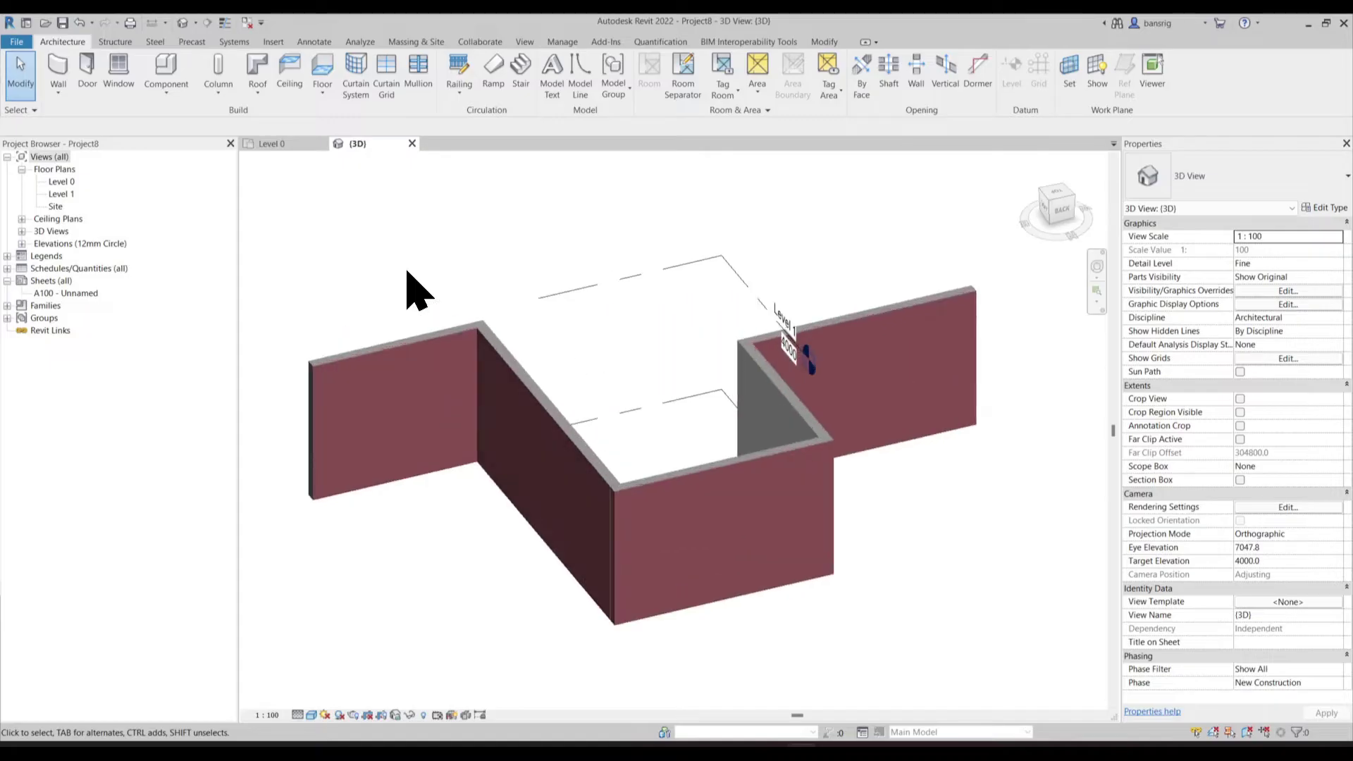
mouse_move(396, 272)
middle_down()
mouse_move(422, 299)
mouse_move(559, 287)
mouse_move(801, 377)
mouse_move(676, 383)
middle_up()
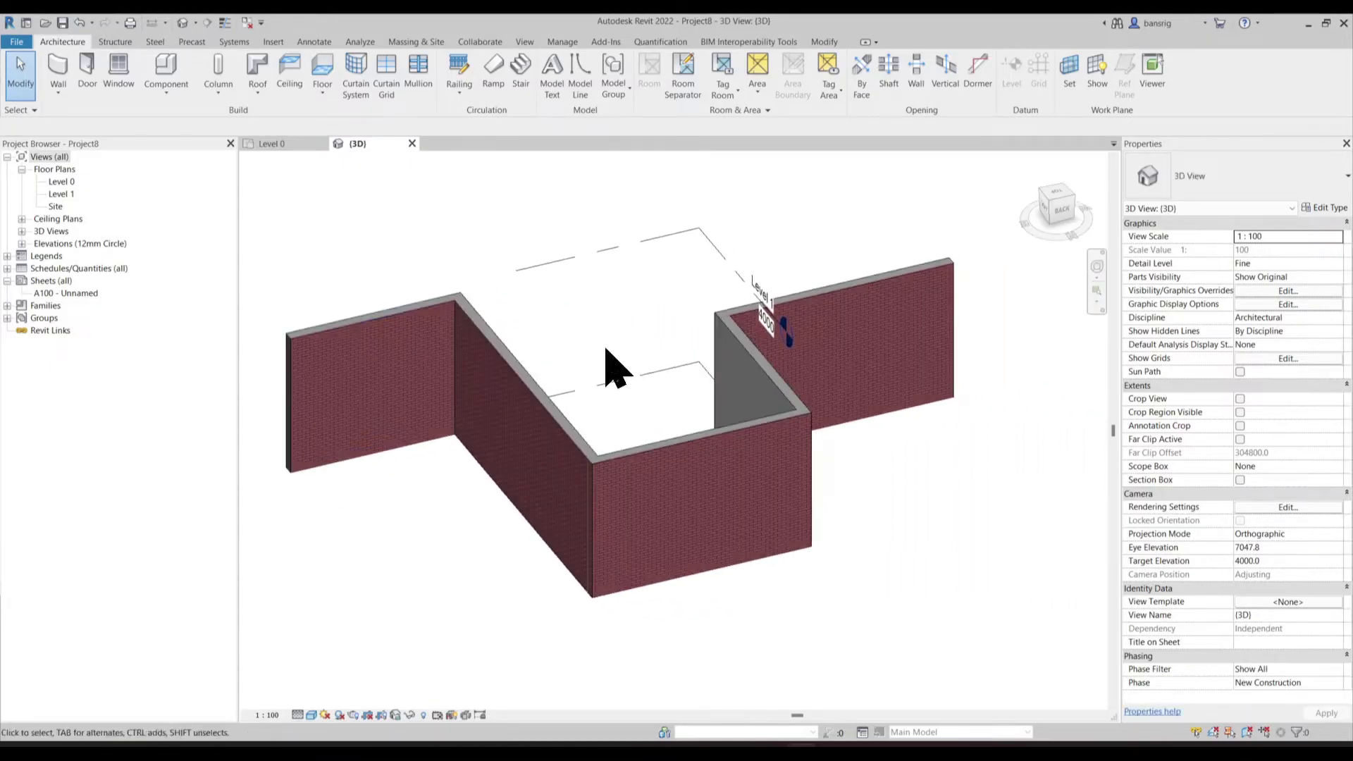
Pan and orbit the 3D view to see the walls from the front, behind and above
middle_drag(447, 426, 549, 433)
middle_drag(754, 462, 704, 477)
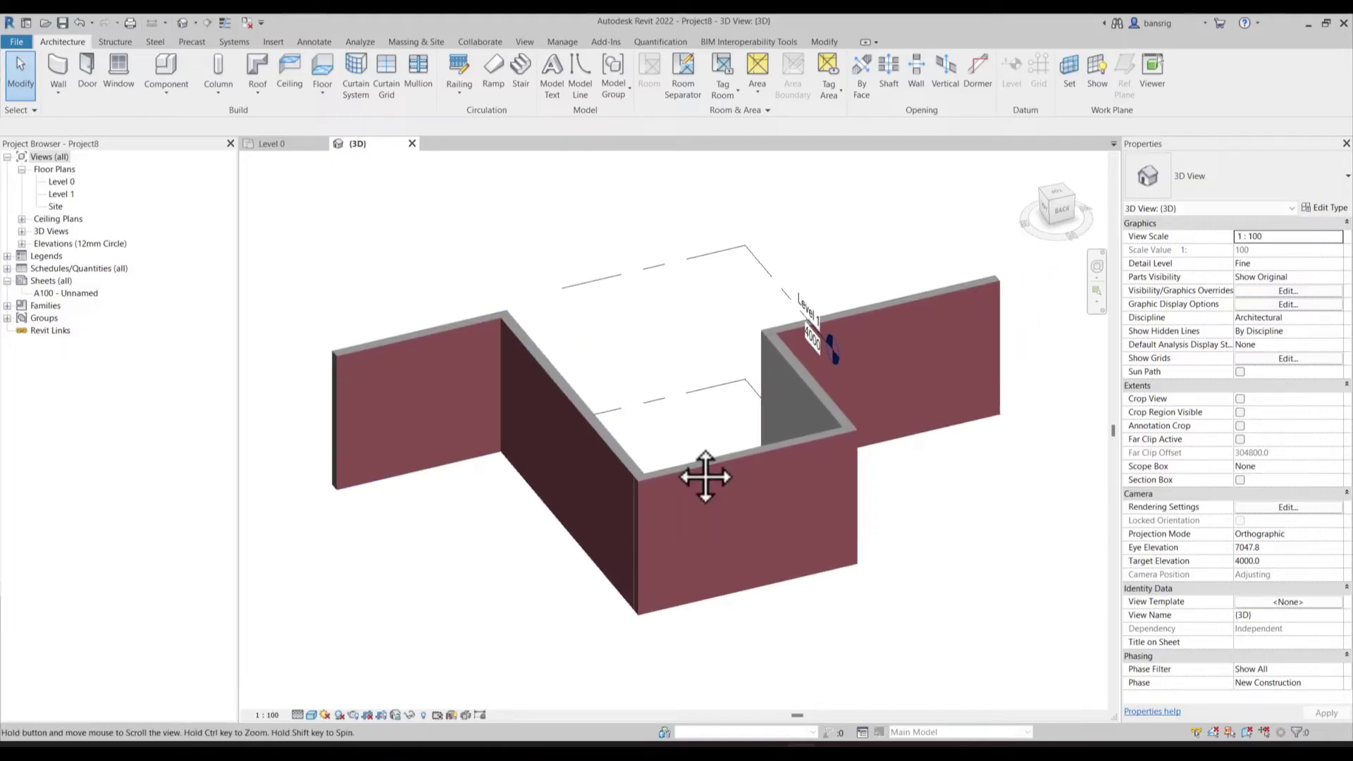
shift+middle_drag(683, 396, 697, 272)
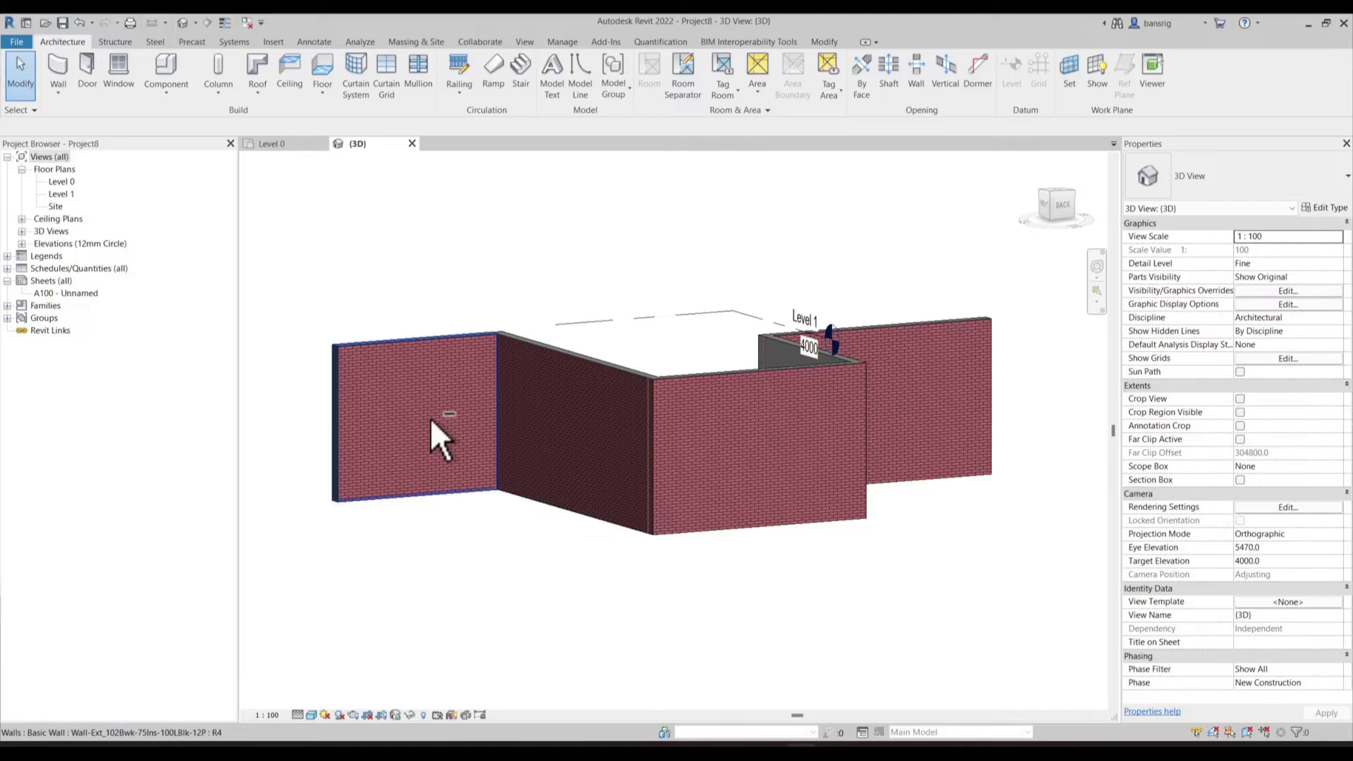
shift+middle_drag(437, 432, 903, 461)
mouse_move(446, 458)
shift+middle_down()
mouse_move(855, 535)
mouse_move(1015, 530)
mouse_move(984, 498)
shift+middle_up()
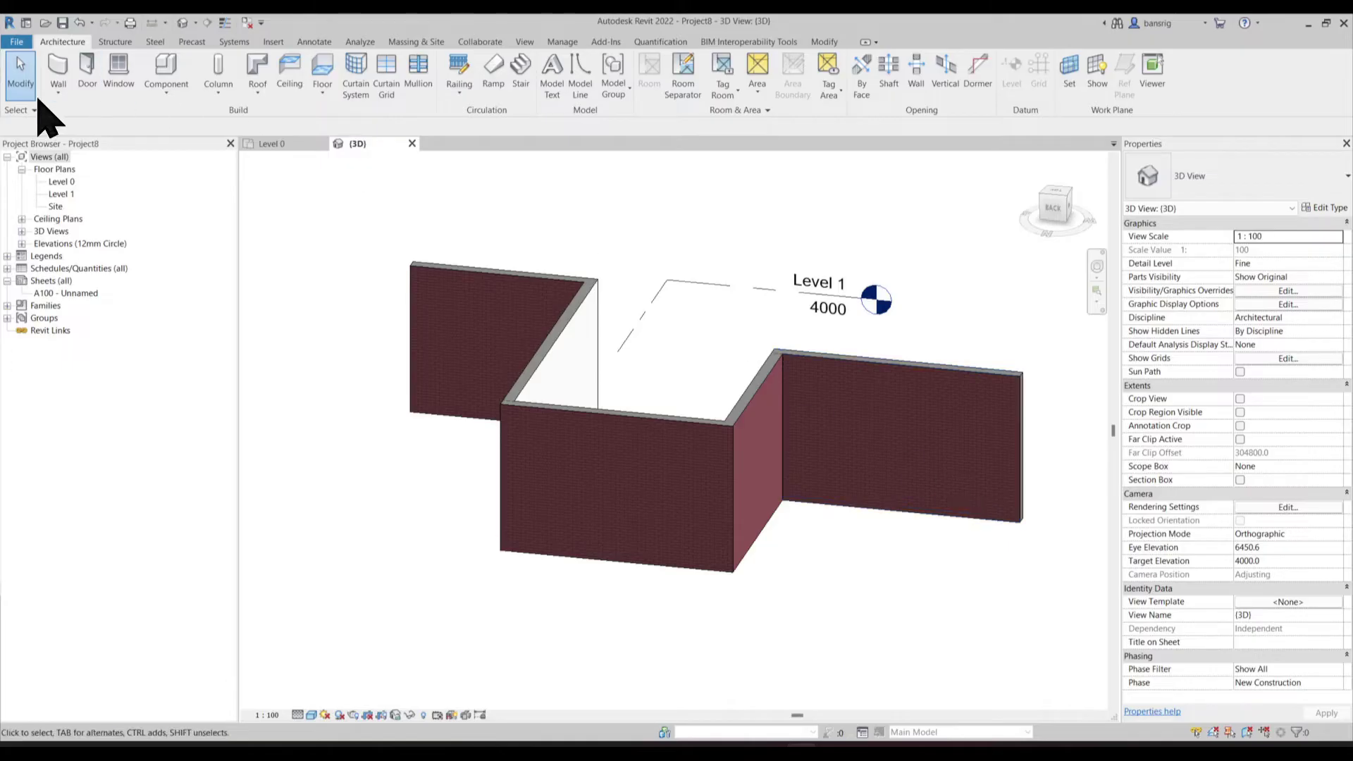
Expand the Project Browser view lists and open the North elevation
click(22, 243)
click(21, 231)
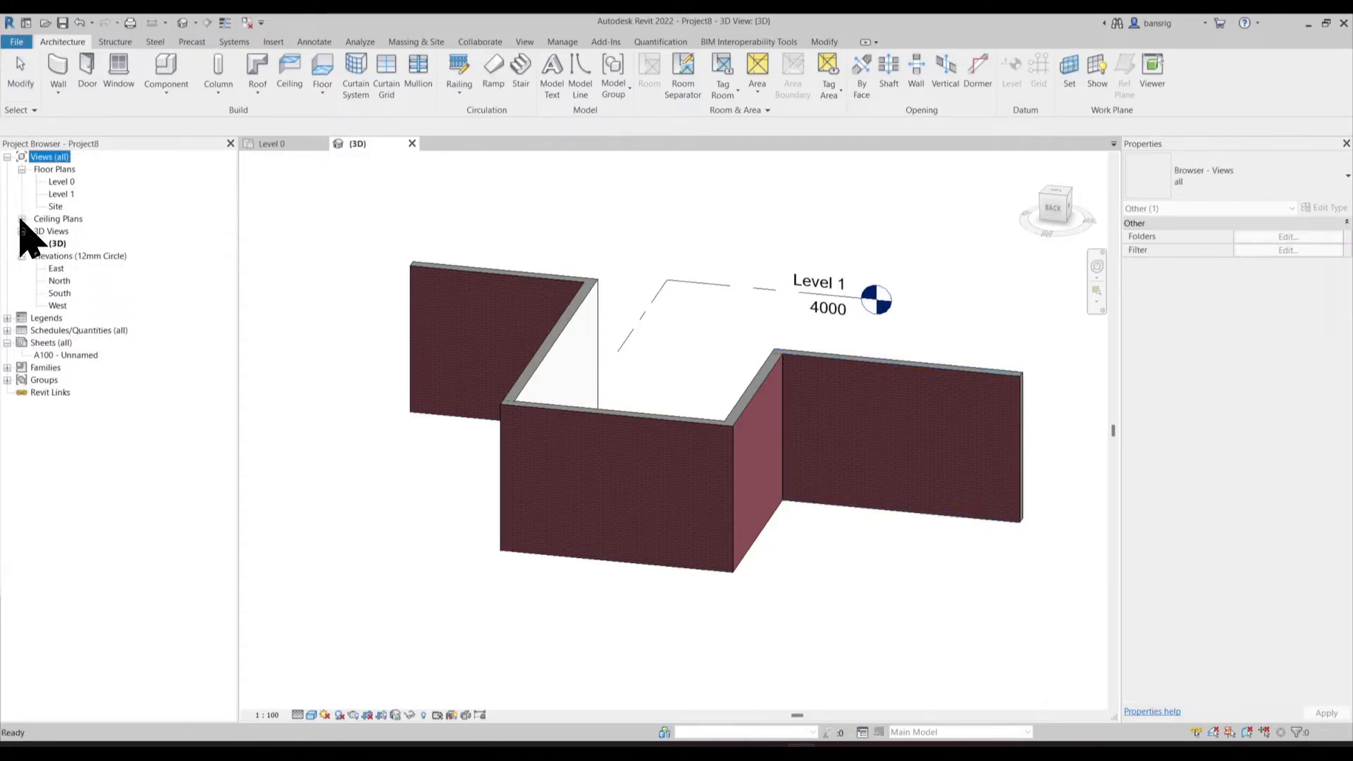
click(22, 219)
double_click(56, 306)
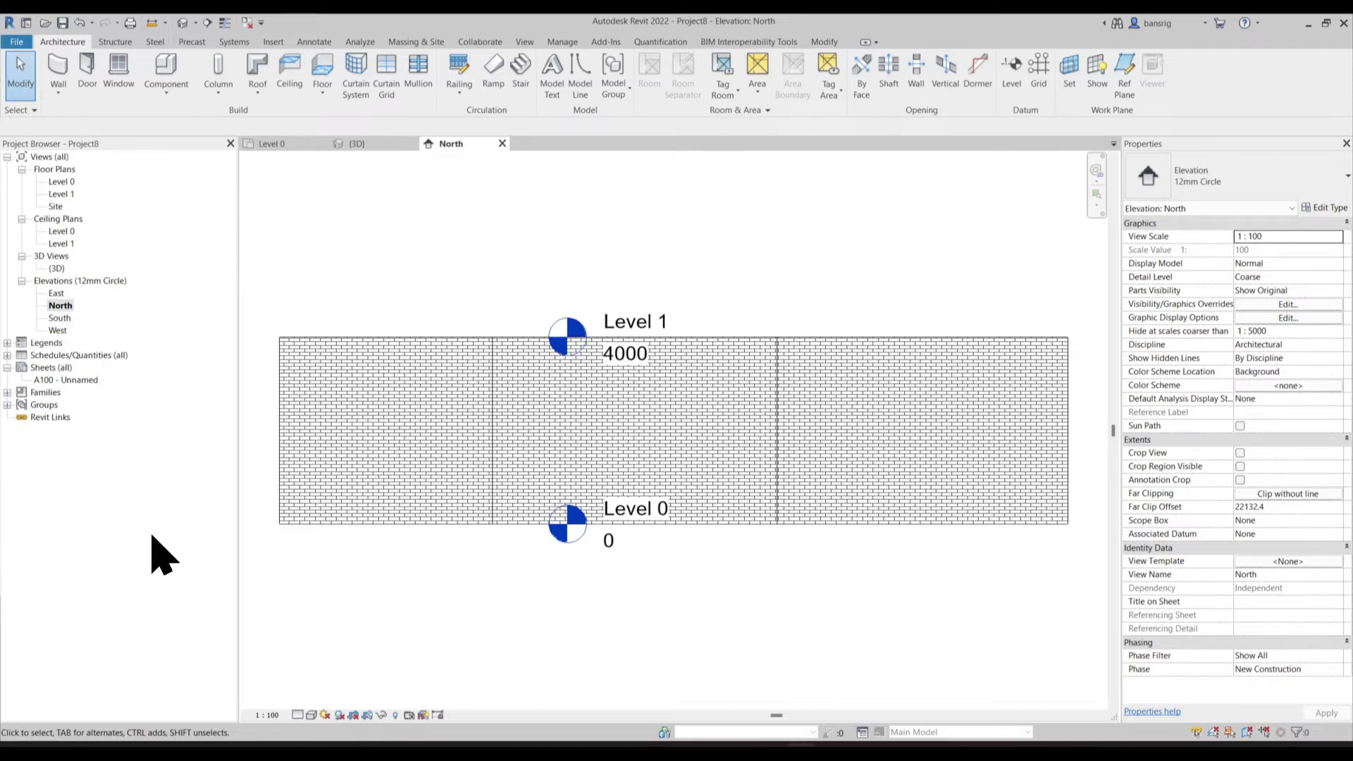
Expand the Schedules/Quantities and Families lists, then bring up the View tools
click(8, 355)
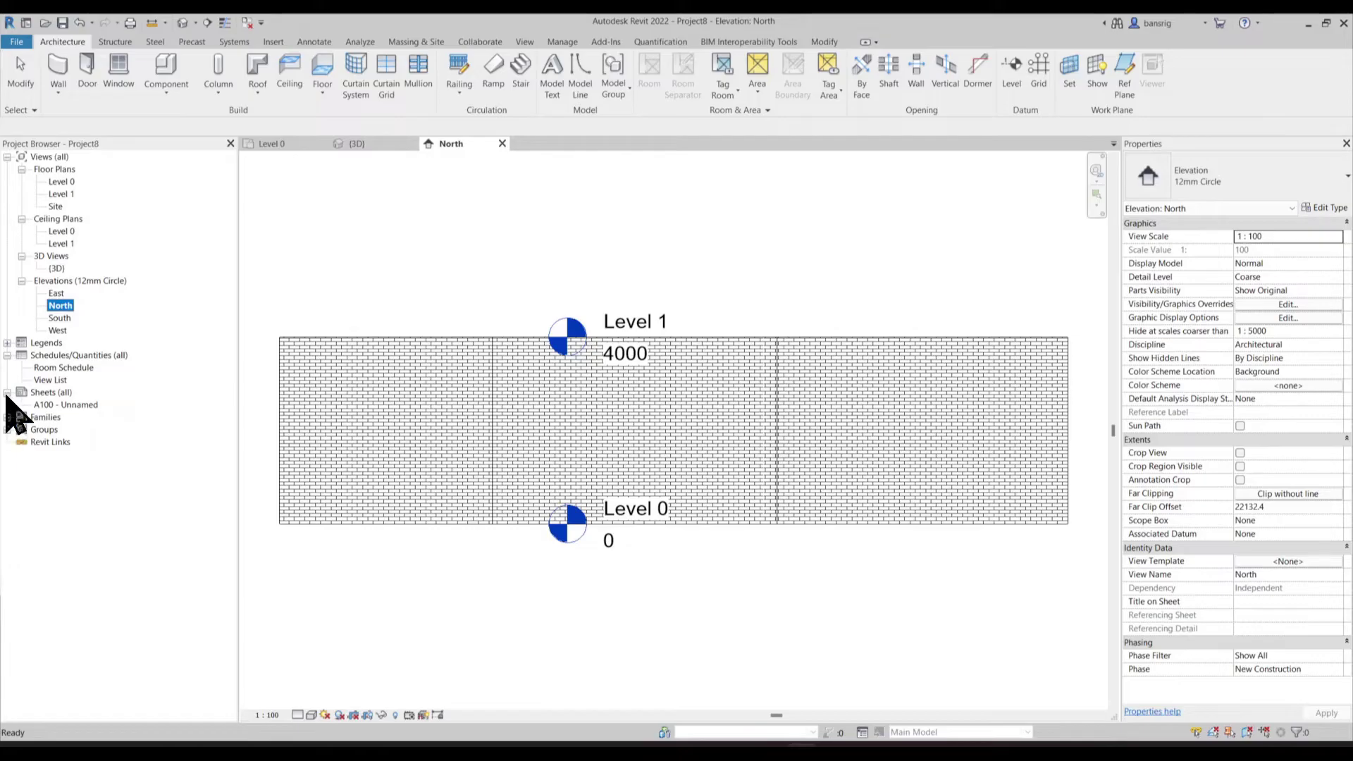
click(7, 418)
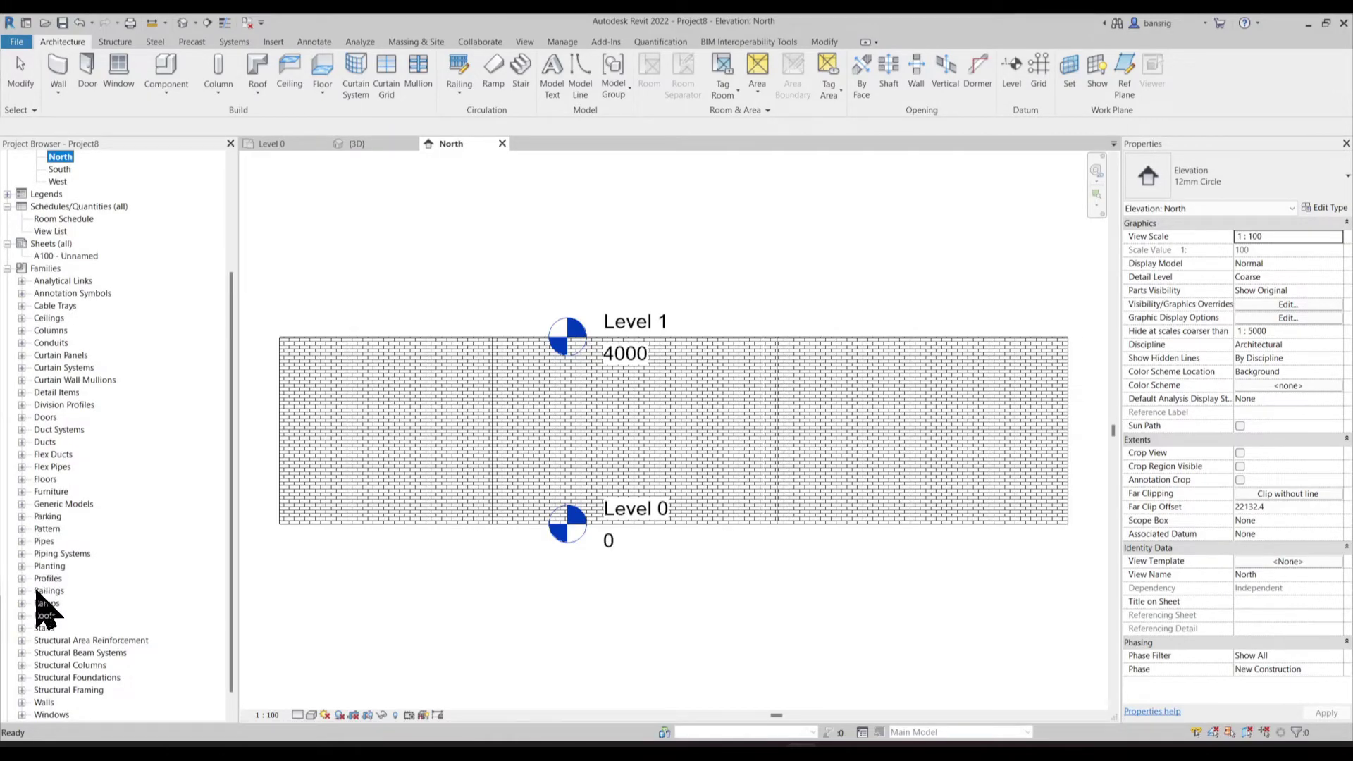
scroll(83, 451, up, 4)
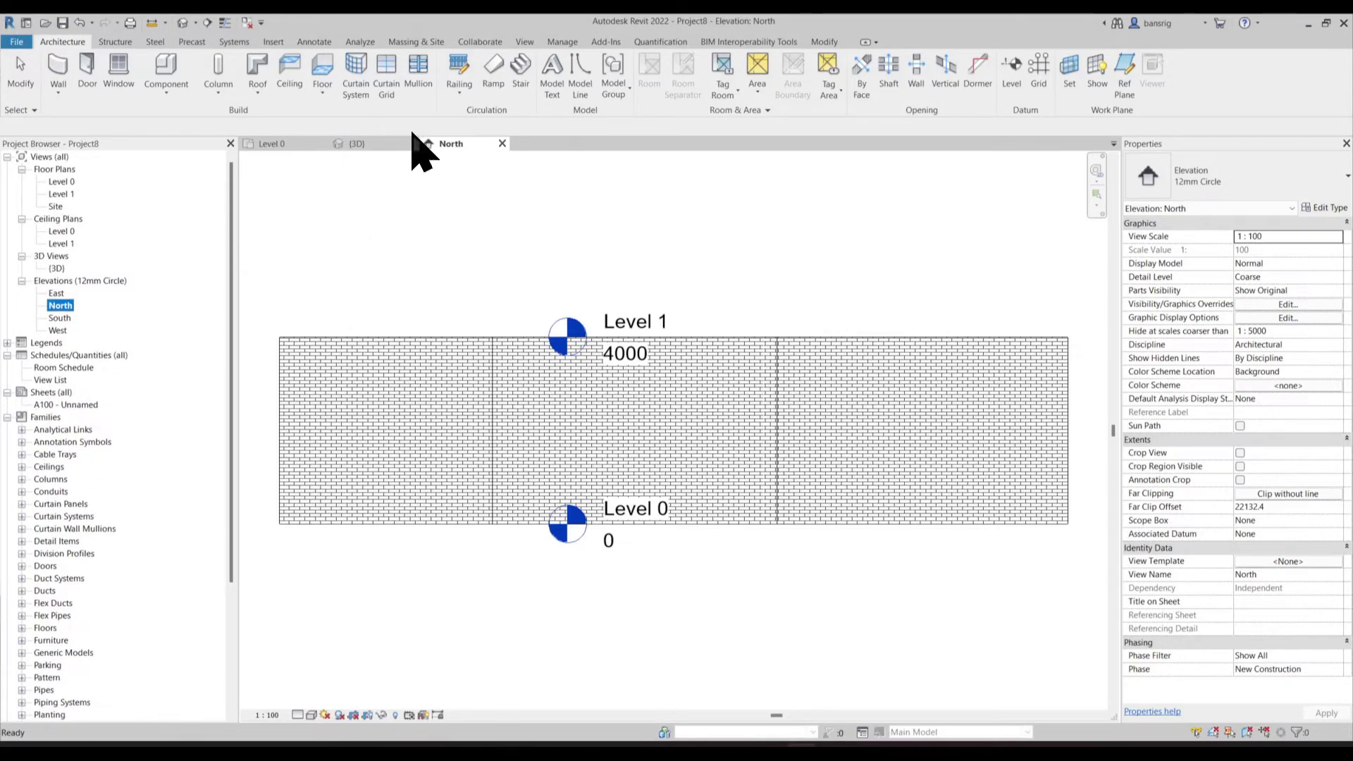
click(520, 44)
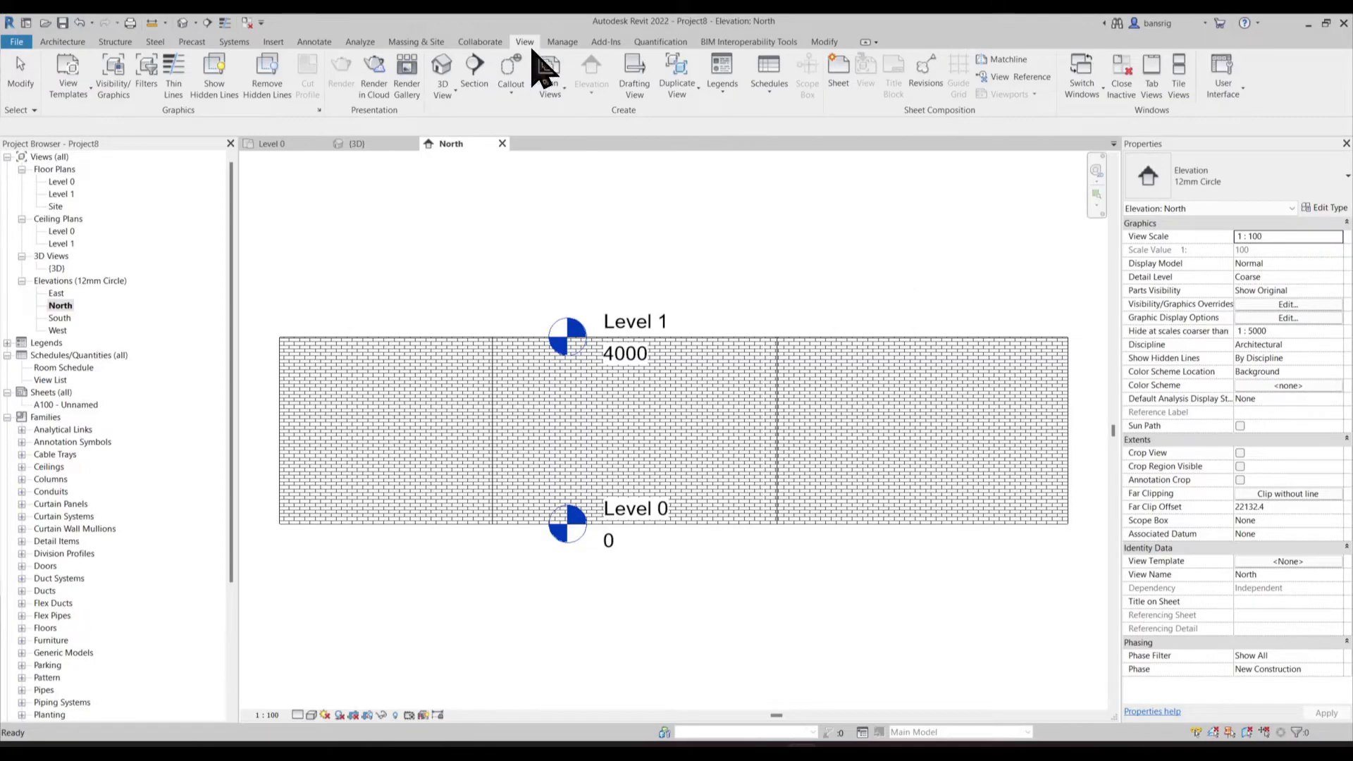
Tile the North, Level 0 and 3D views and centre the walls in the Level 0 plan
click(1178, 83)
scroll(408, 260, down, 4)
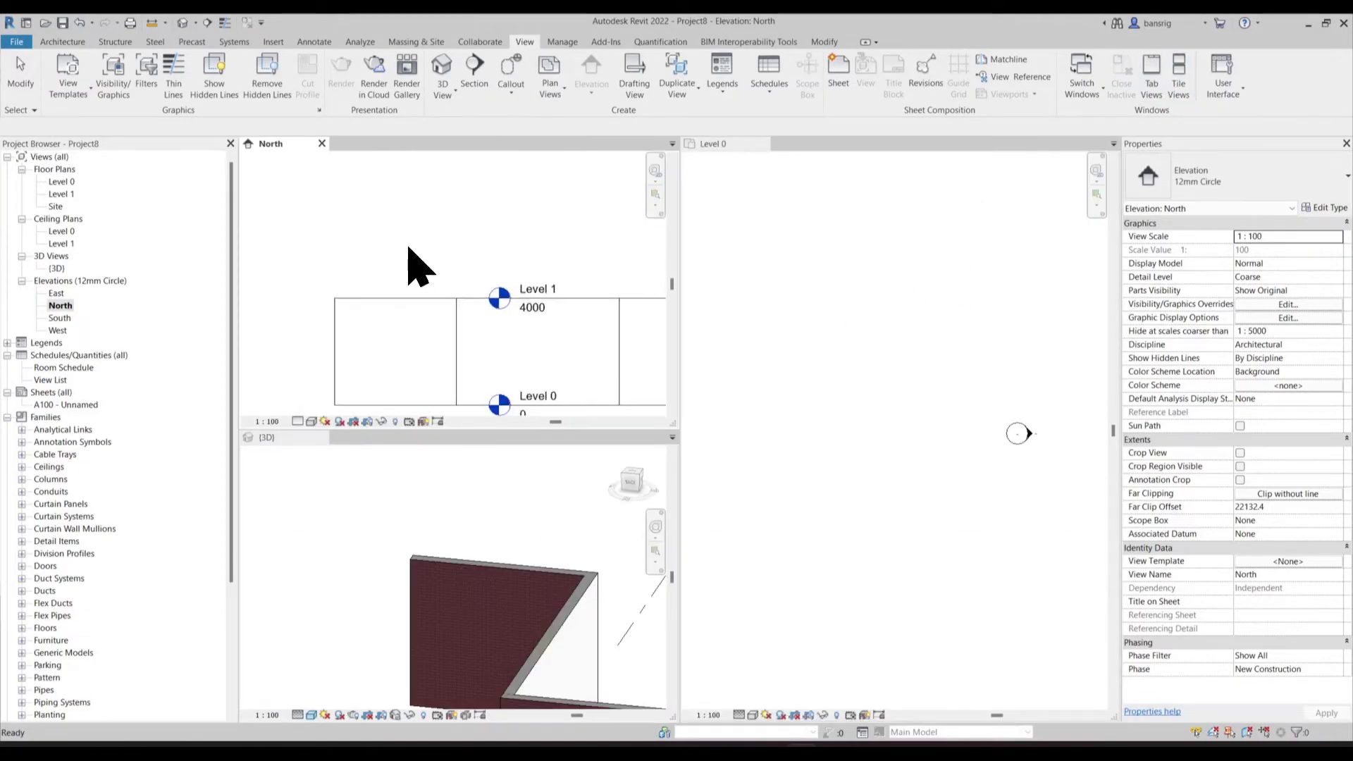
scroll(412, 511, down, 3)
scroll(807, 469, down, 2)
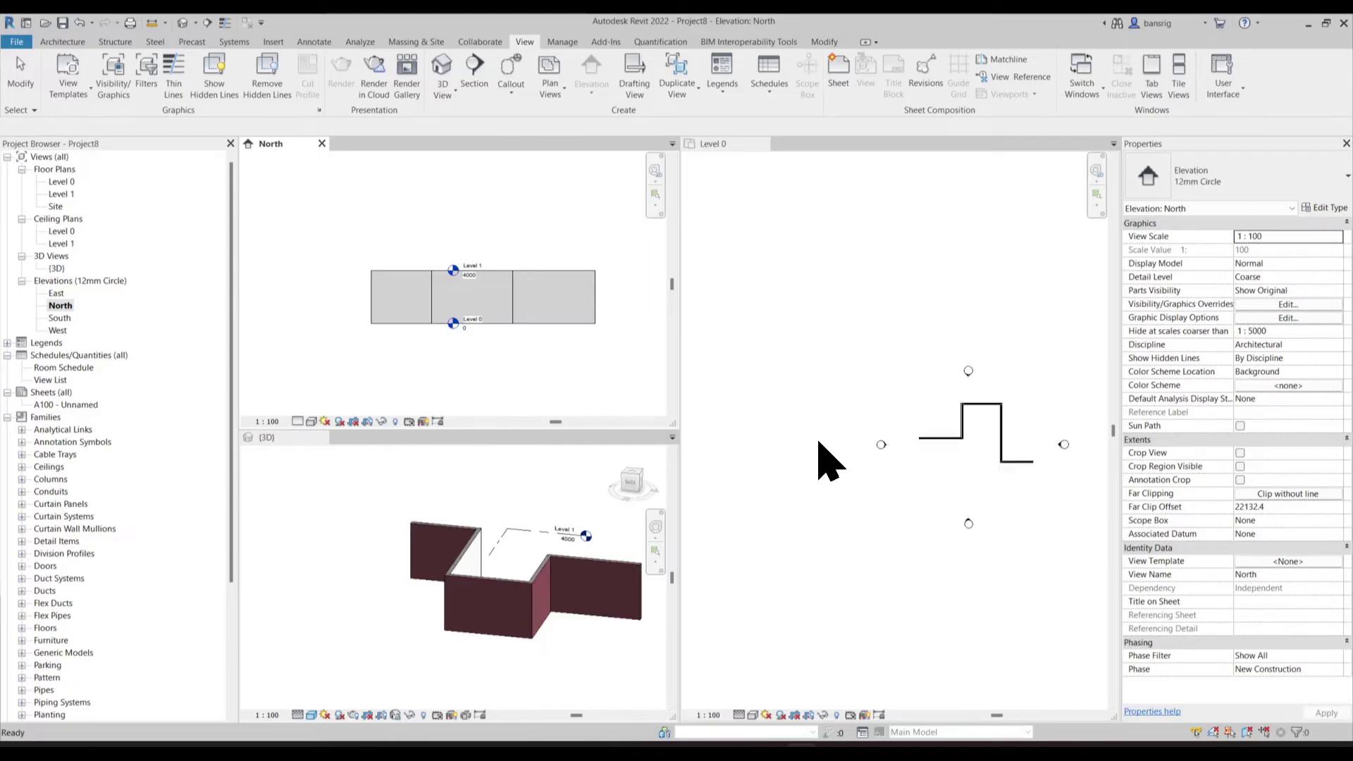
scroll(1043, 448, up, 4)
click(919, 458)
middle_drag(949, 458, 1005, 459)
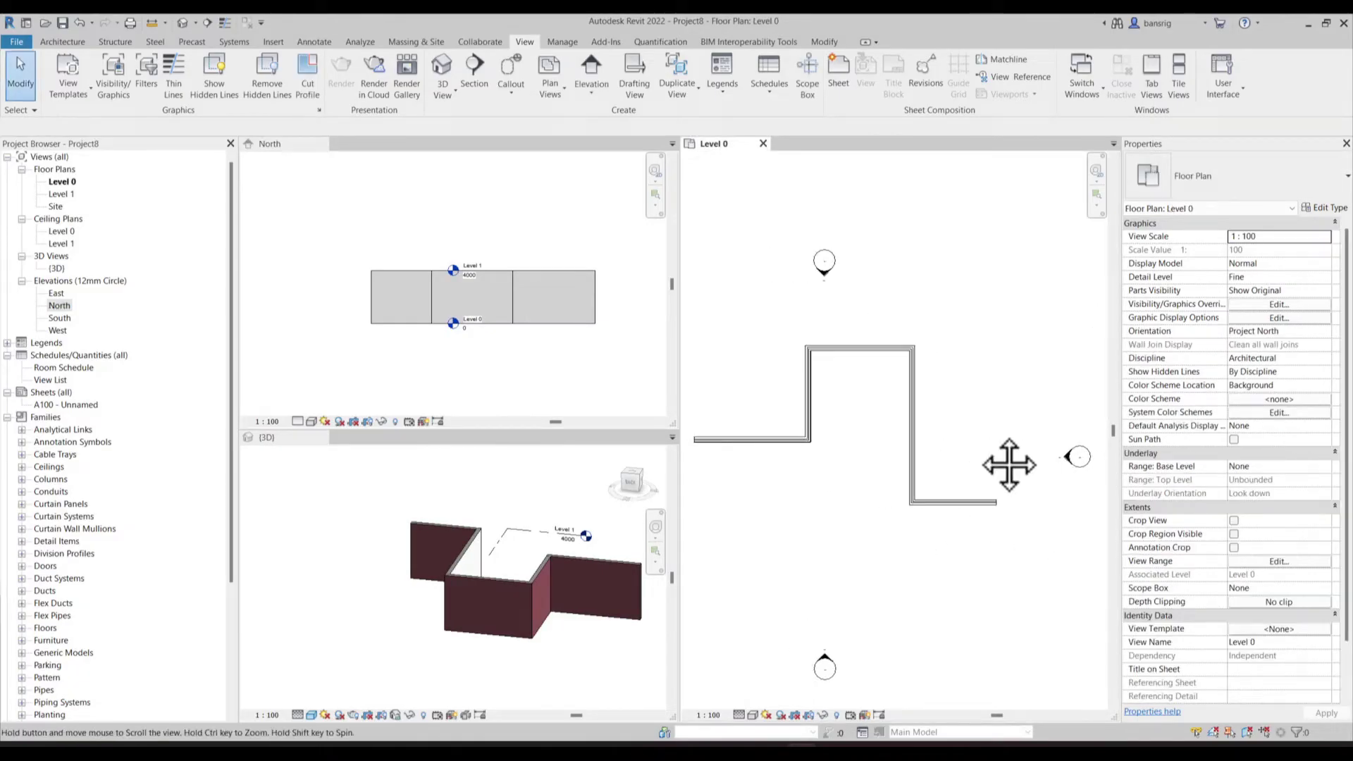
Drag the bottom-right wall's top down so it stands 2476.4 high
click(935, 503)
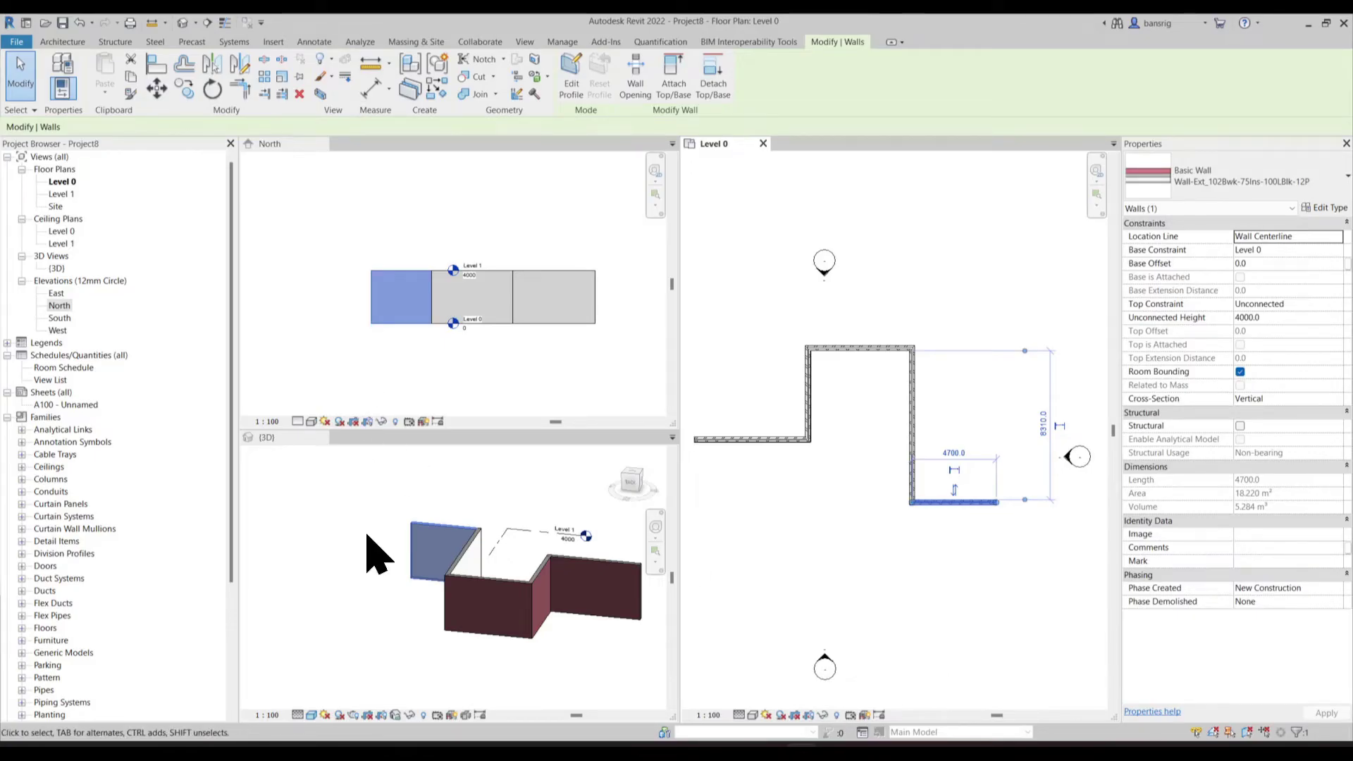
scroll(444, 539, up, 4)
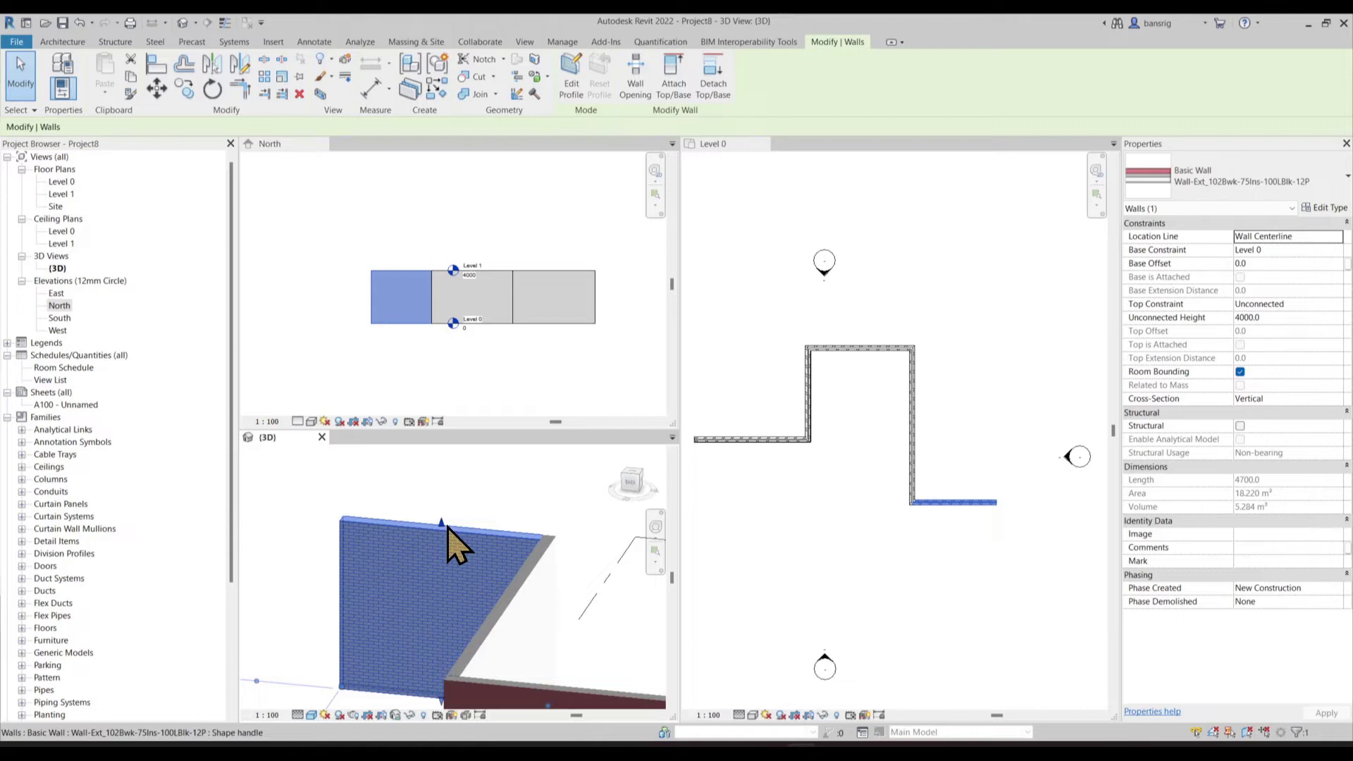
drag(442, 523, 440, 599)
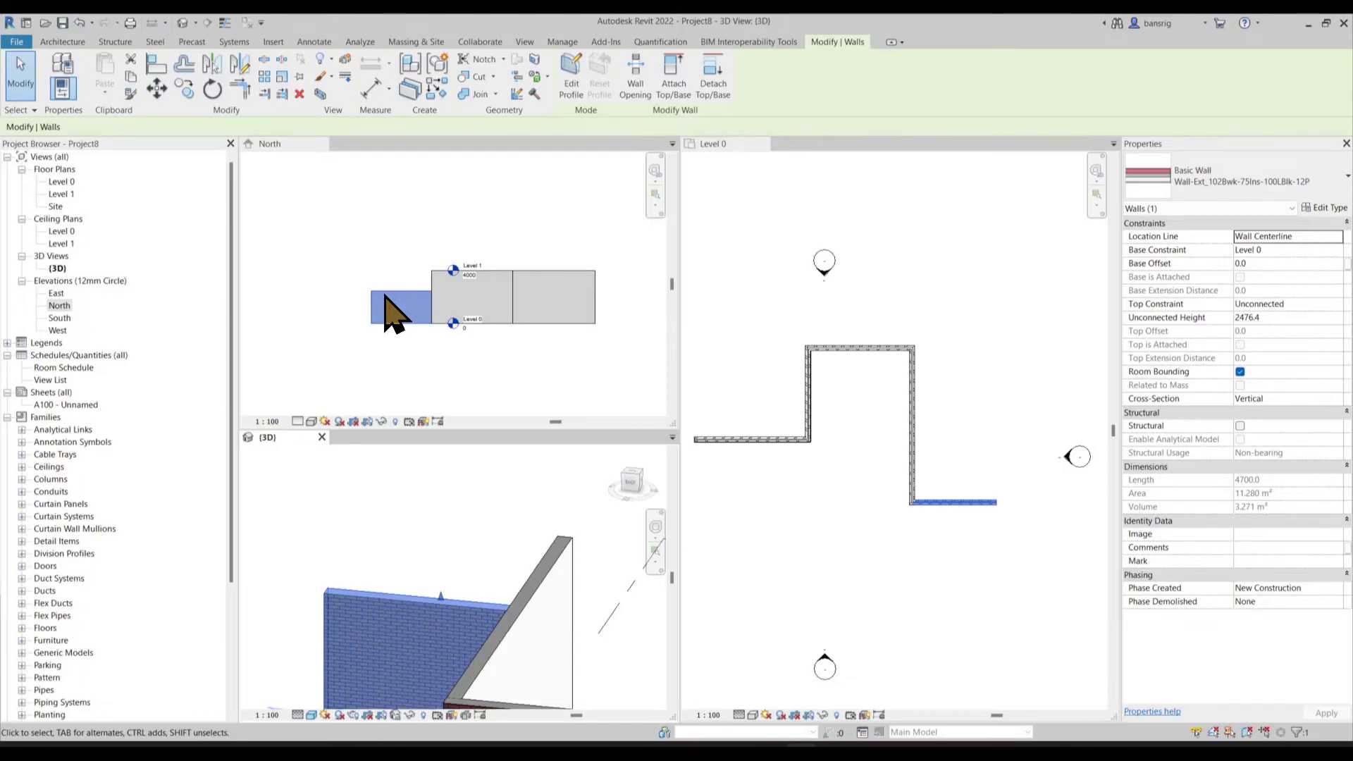
Zoom all views to fit with ZA, return the tiled views to tabs and deselect the wall
key(z)
key(a)
click(525, 41)
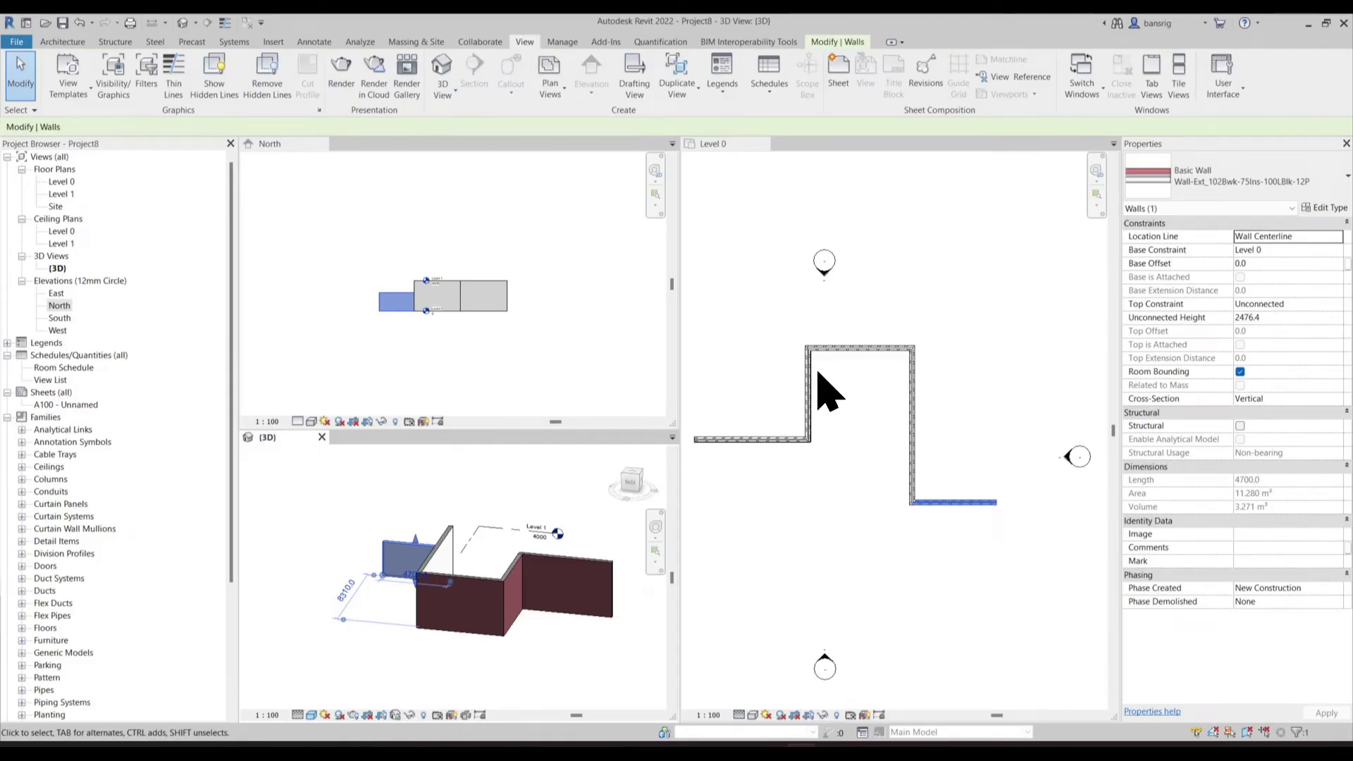
click(1150, 85)
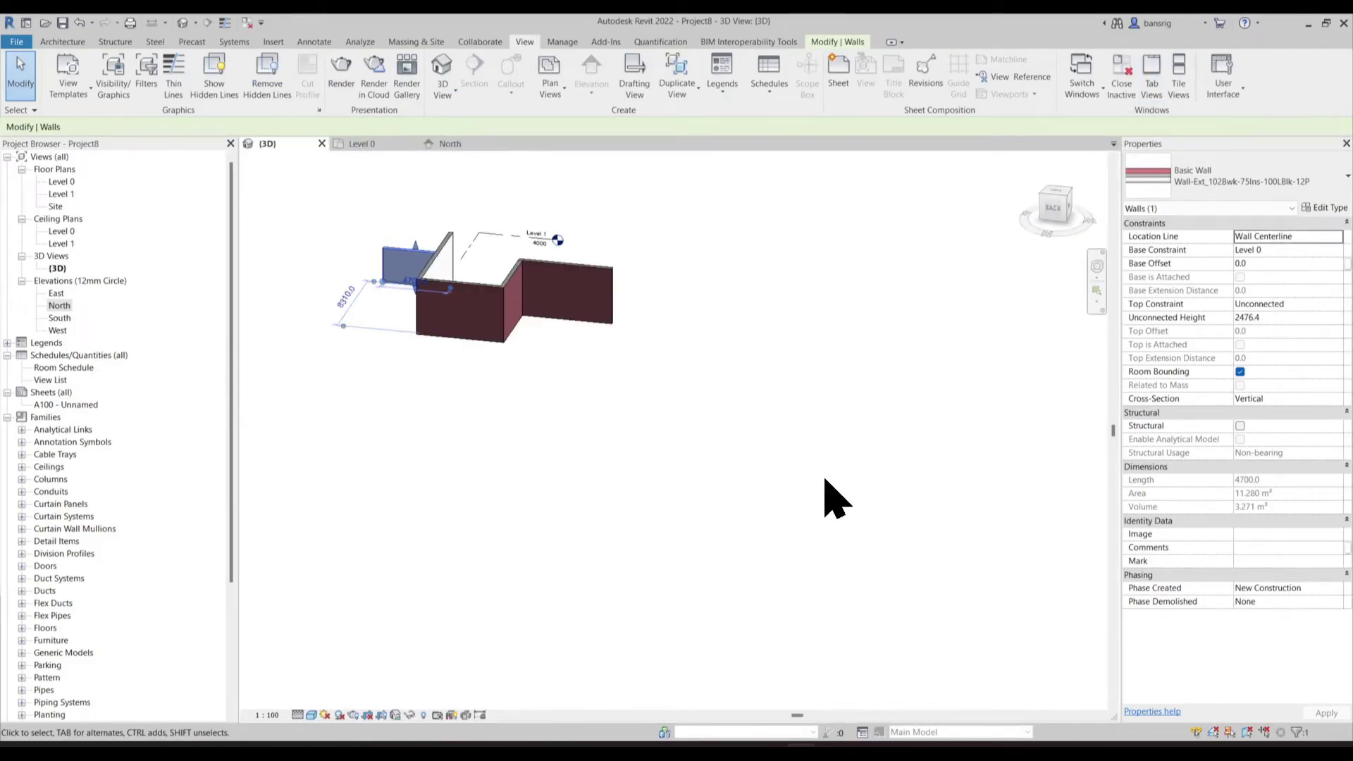
click(291, 231)
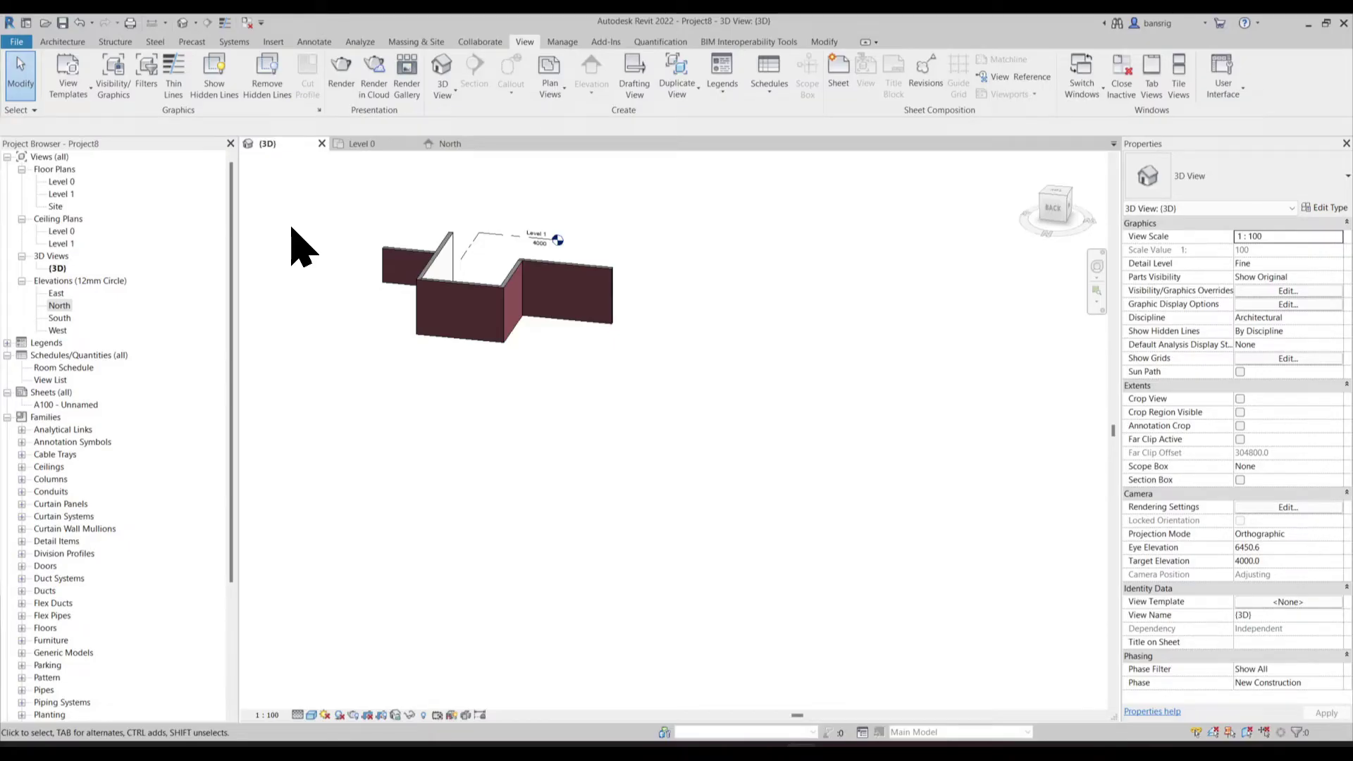
Cycle through the Level 0, North and 3D tabs, ending on the Level 0 plan
click(356, 144)
click(454, 146)
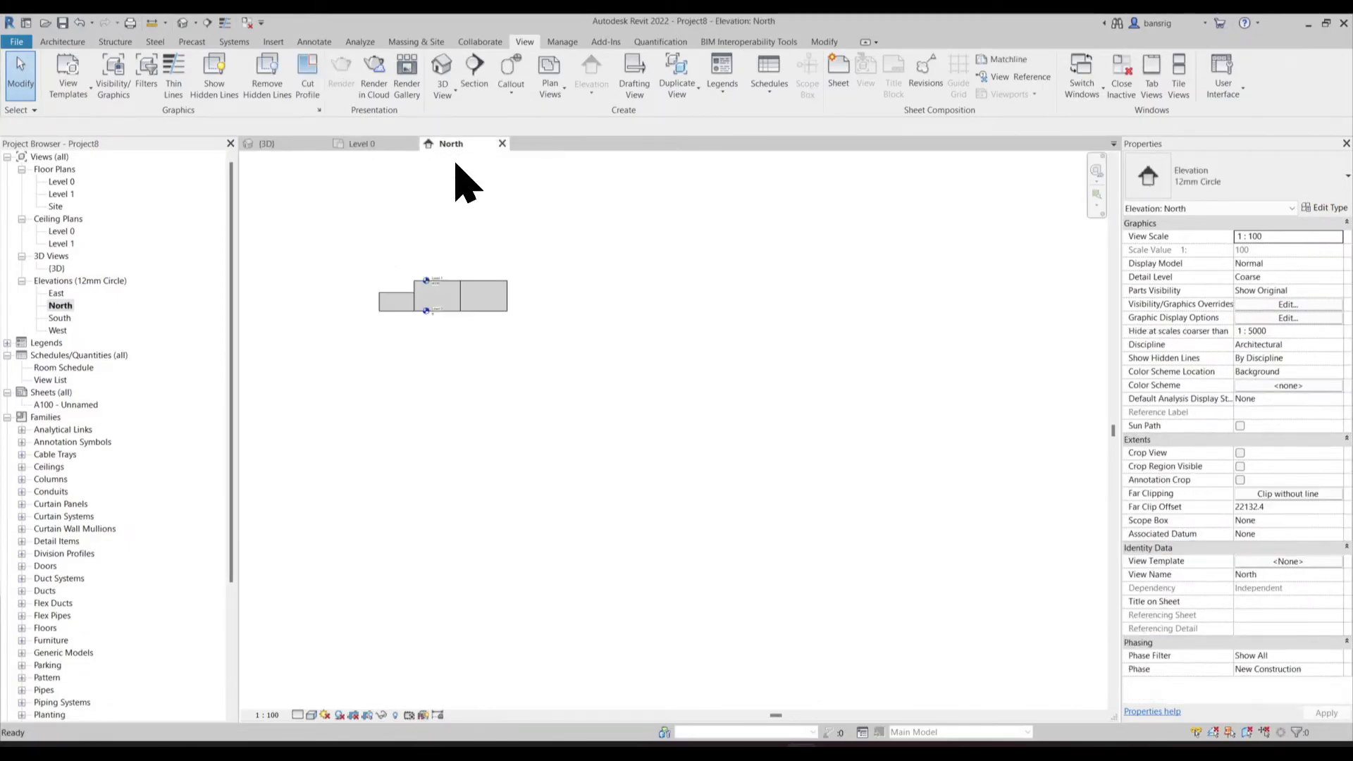
key(ctrl+Tab)
key(ctrl+Tab)
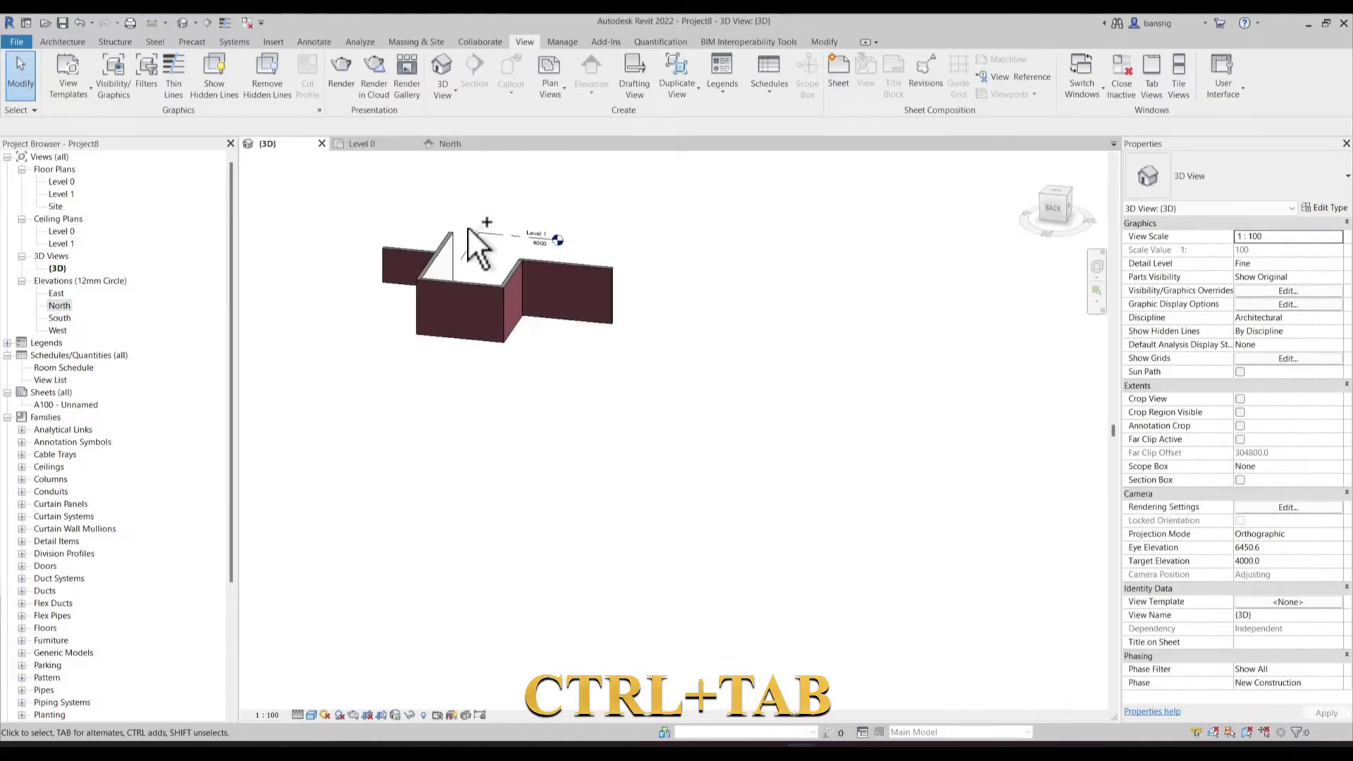
key(ctrl+Tab)
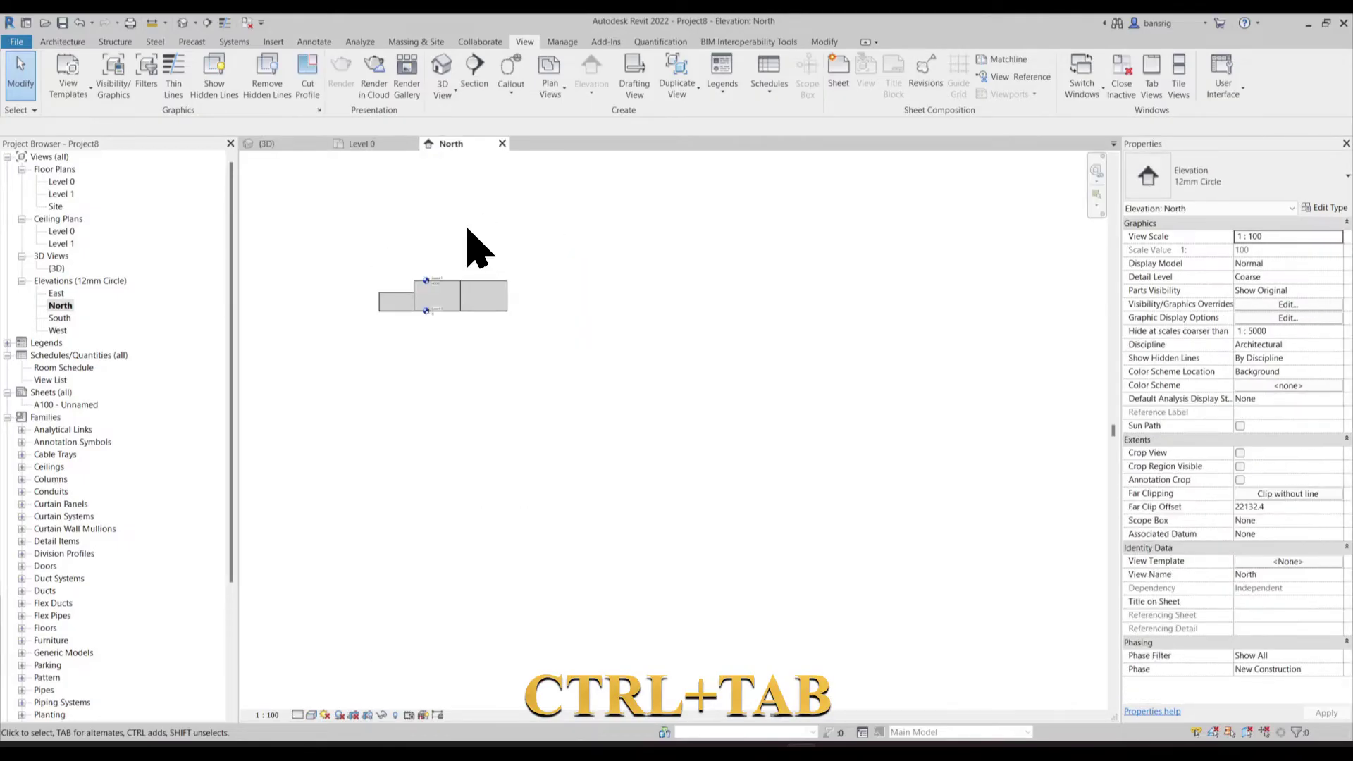
key(ctrl+Tab)
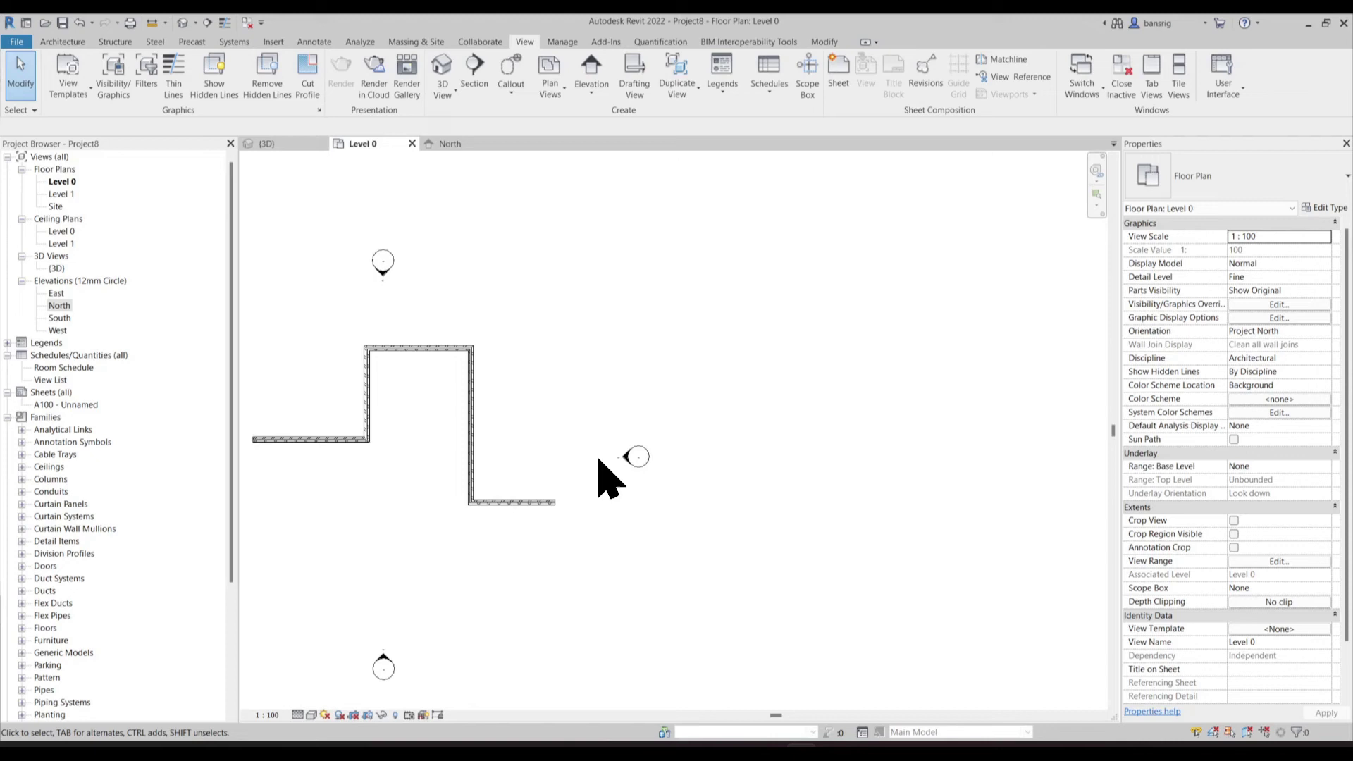
Select and clear the lower-right wall, then switch to the 3D view tab
click(533, 496)
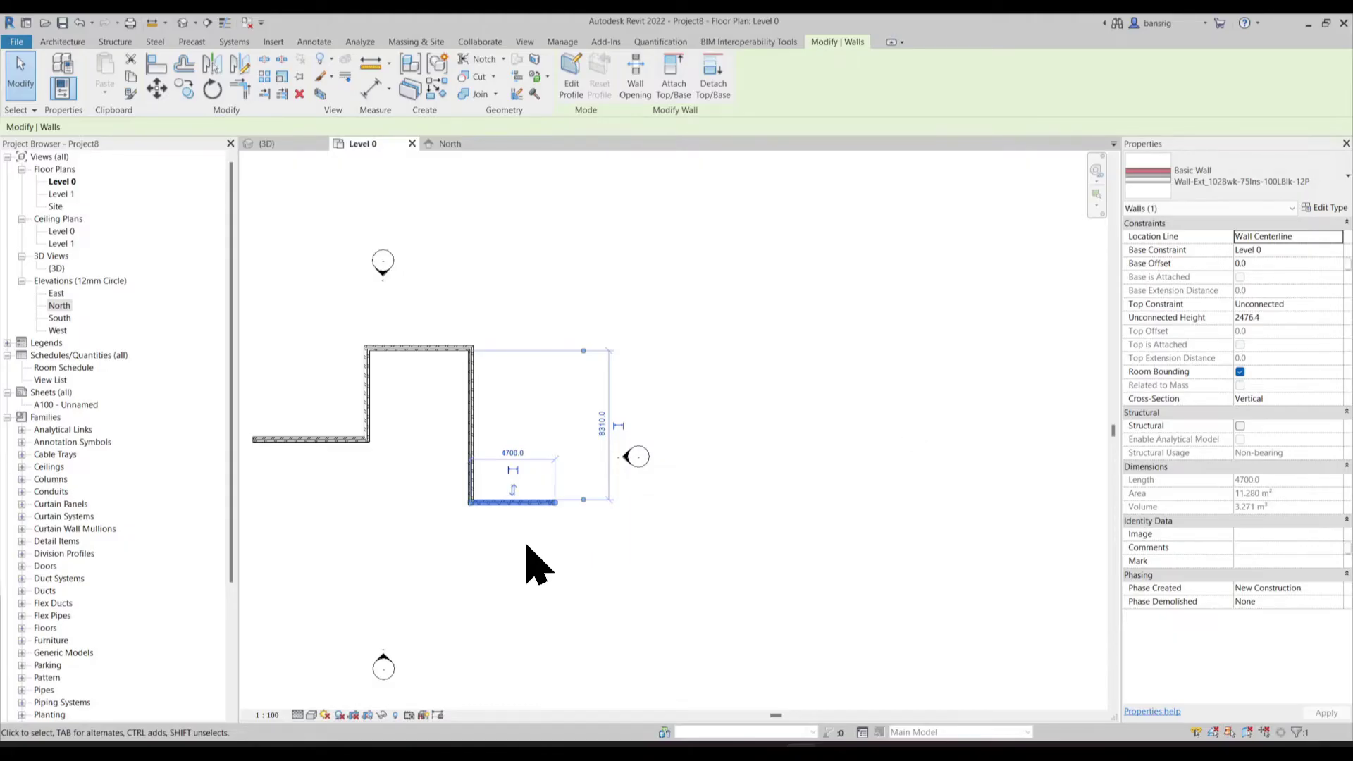
key(Escape)
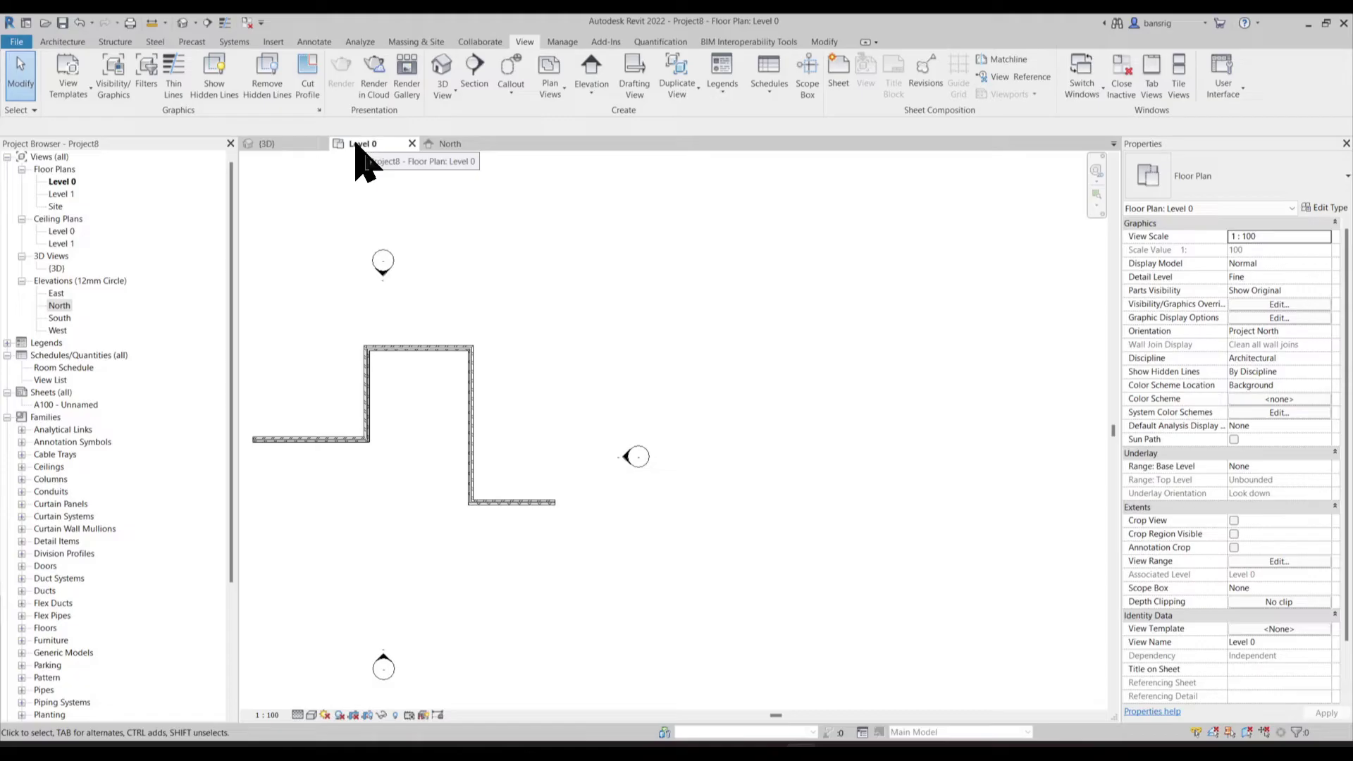
click(264, 144)
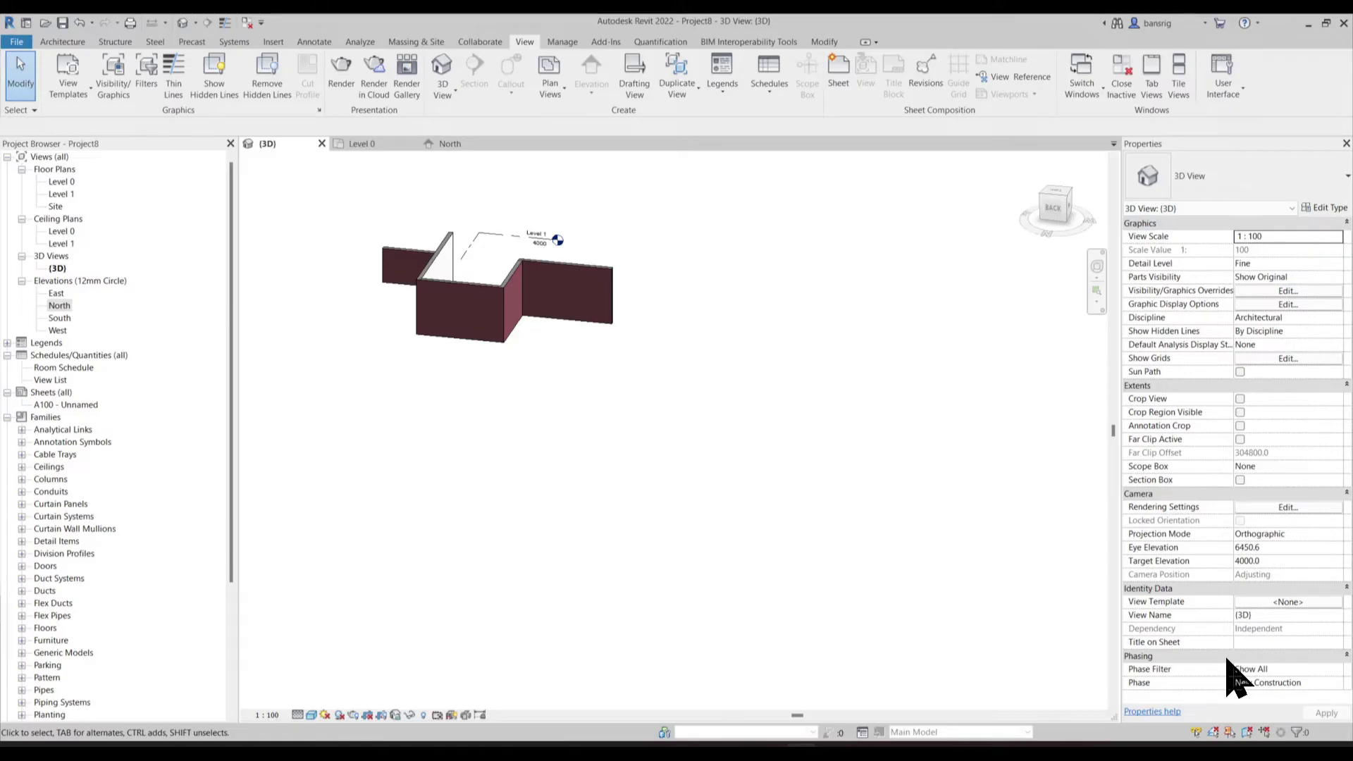
Float the Properties palette and Project Browser, then close both
drag(1170, 150, 874, 282)
drag(106, 143, 499, 217)
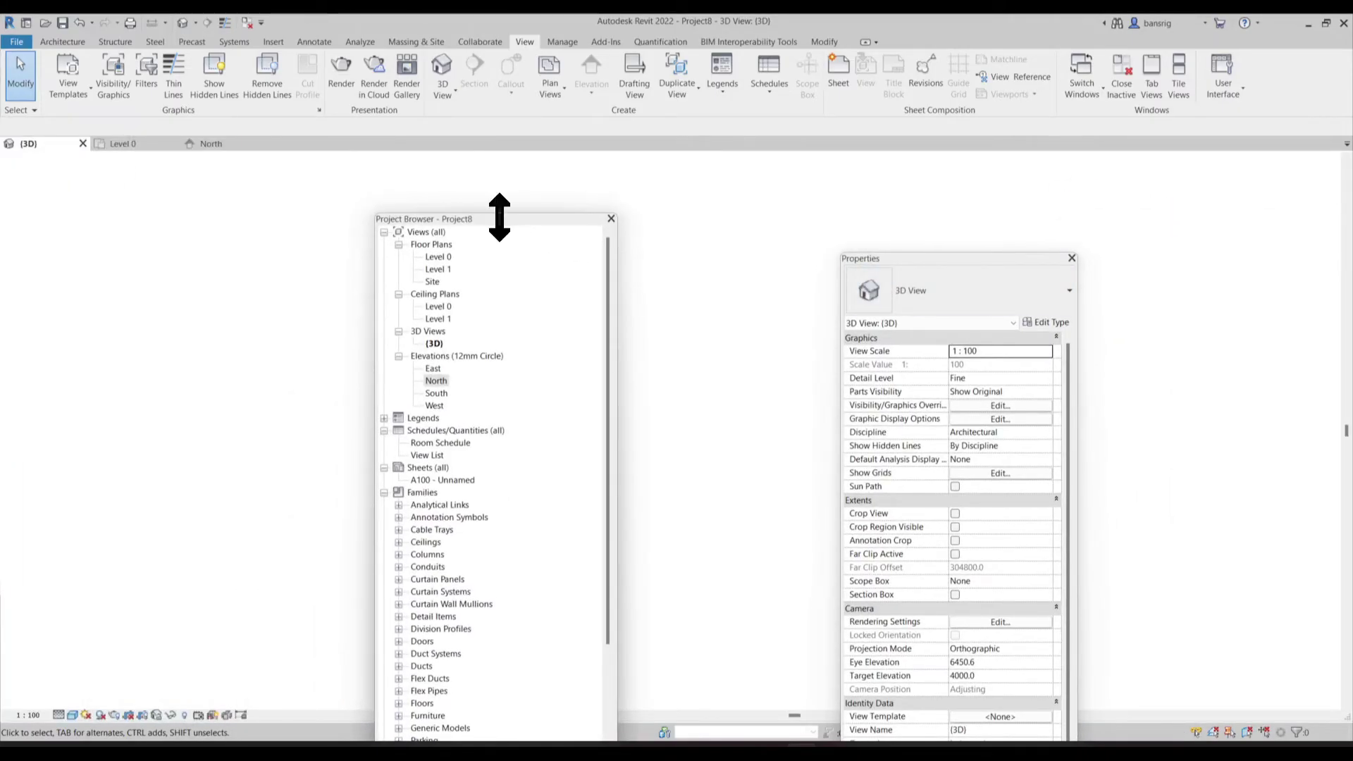
click(611, 218)
click(1072, 258)
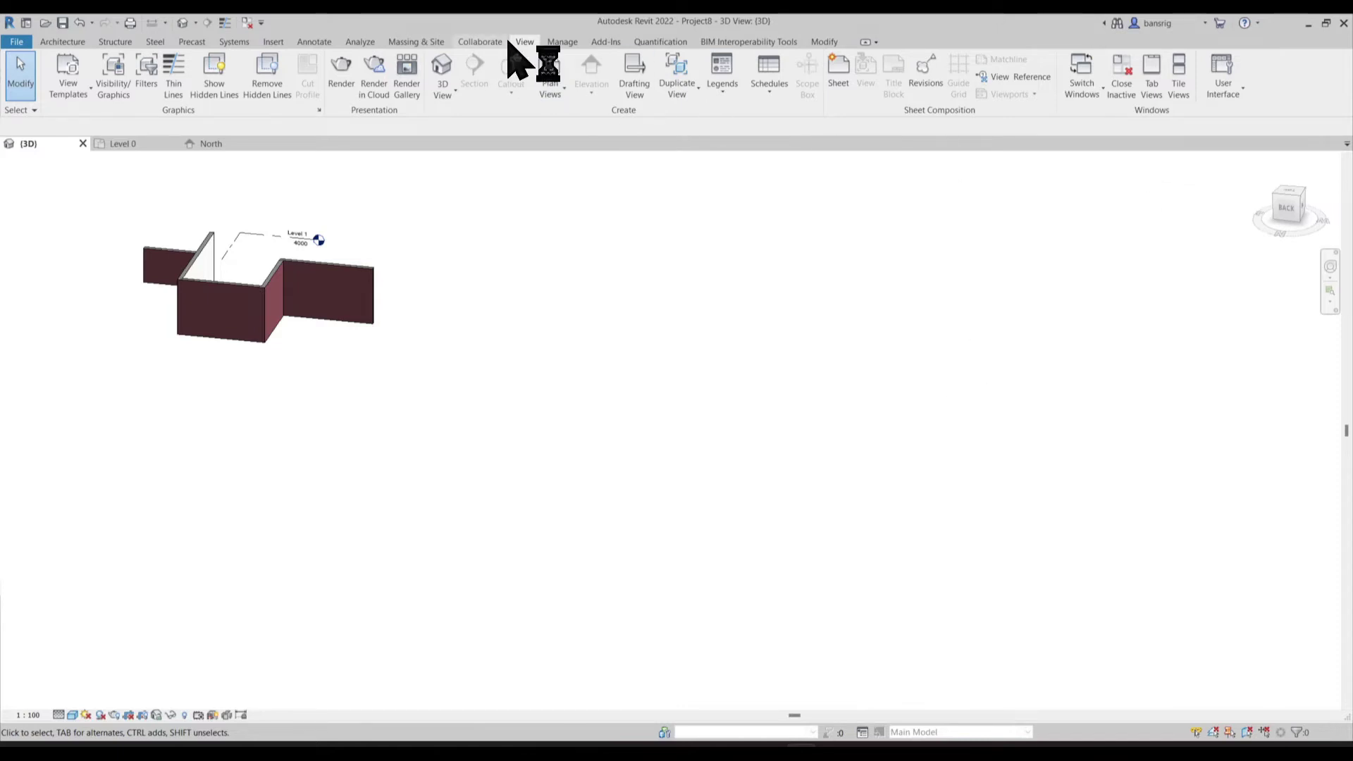
Turn the Project Browser and Properties back on from User Interface and reposition the browser
click(1212, 71)
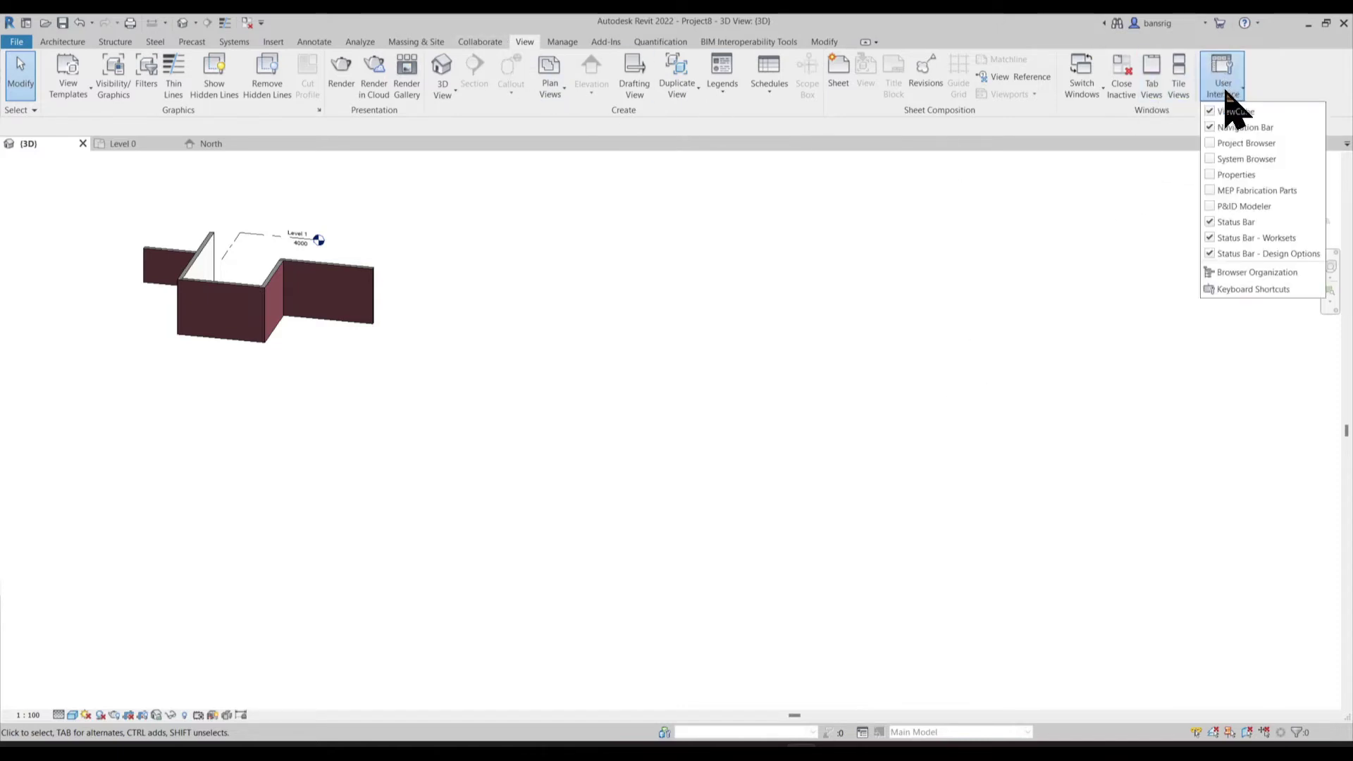
click(1214, 142)
click(1229, 83)
click(1229, 172)
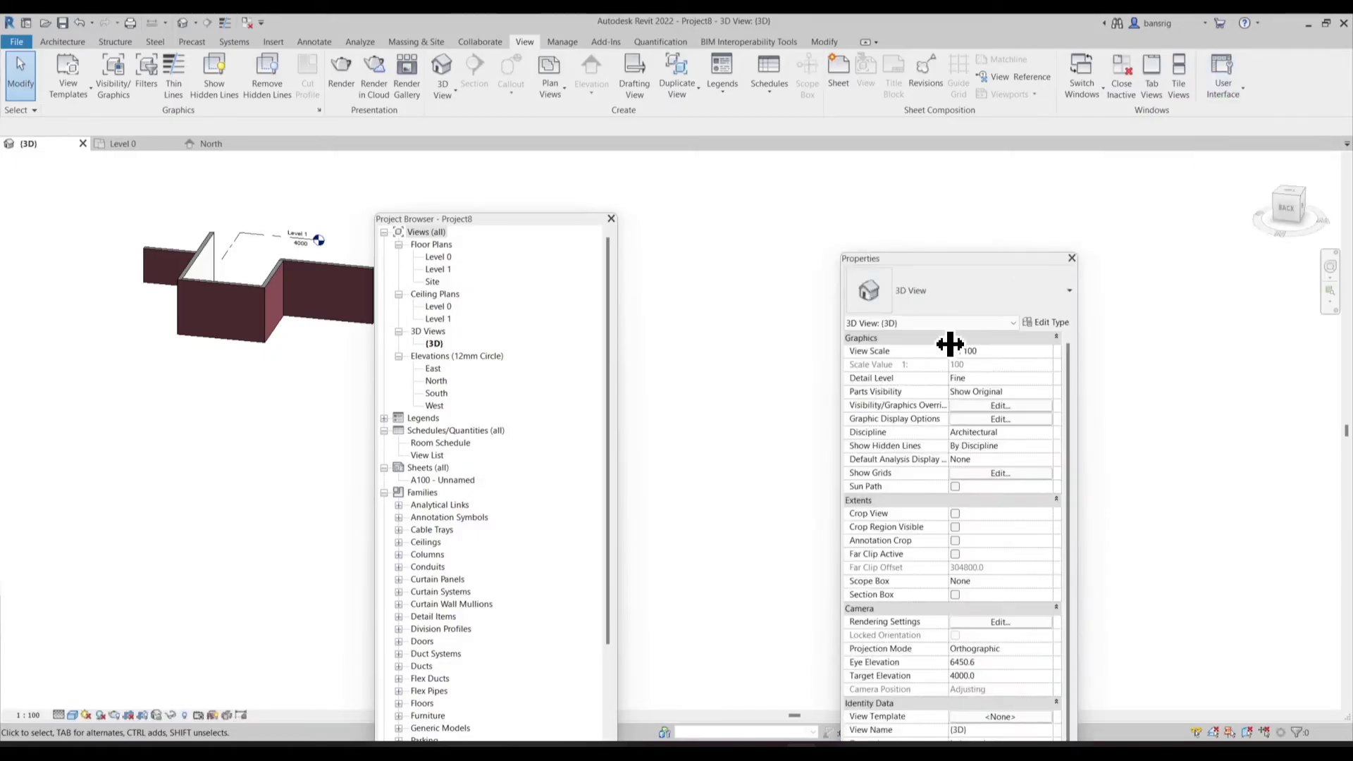
drag(544, 227, 515, 209)
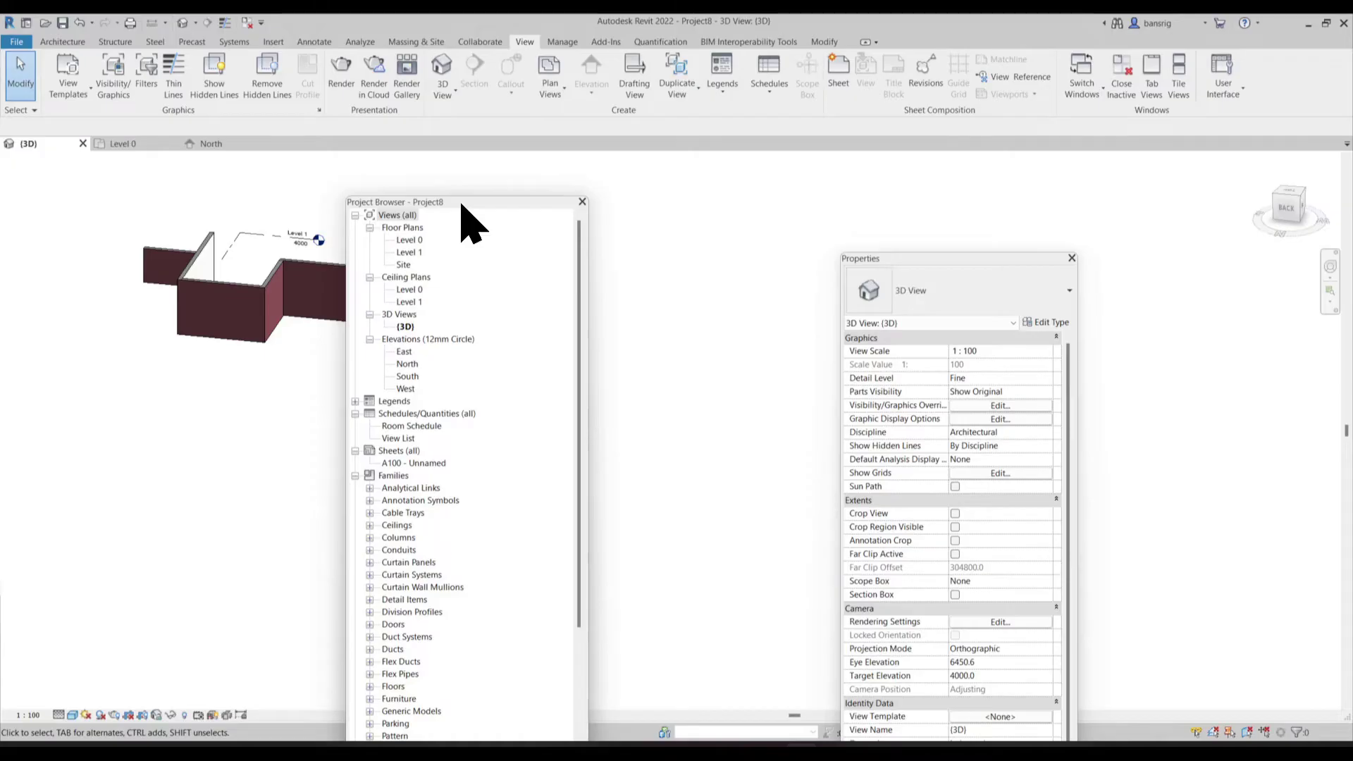
Dock the Project Browser across the top, then at the right edge, then back on the left
drag(462, 204, 554, 154)
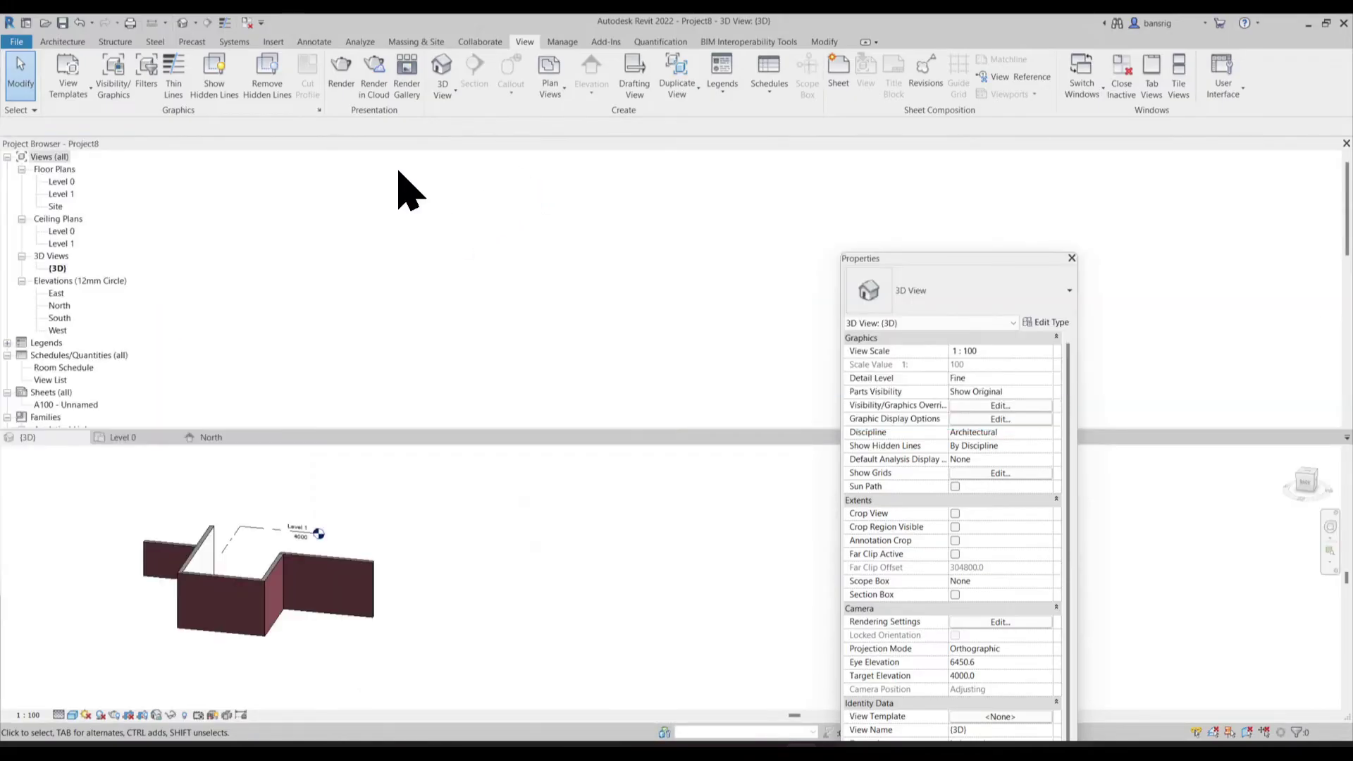
drag(364, 144, 551, 719)
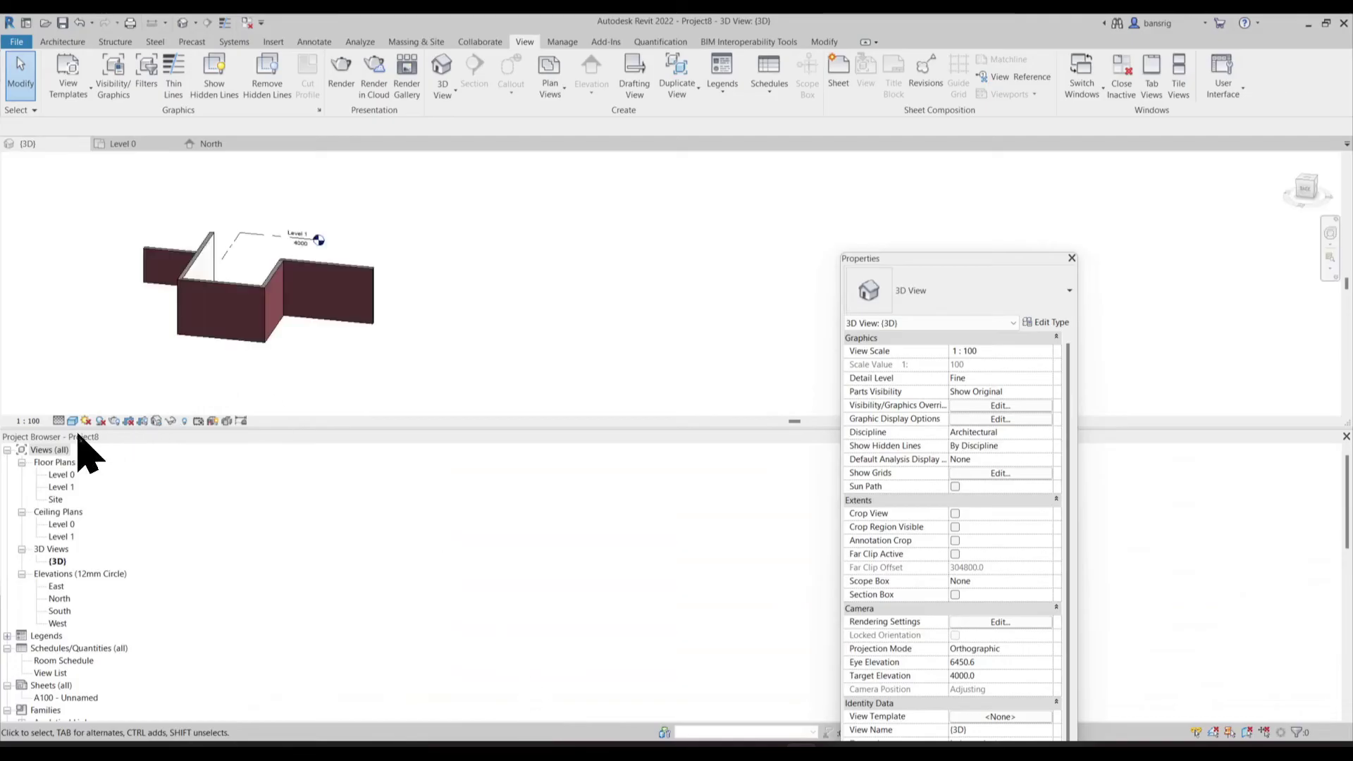
drag(89, 454, 1344, 373)
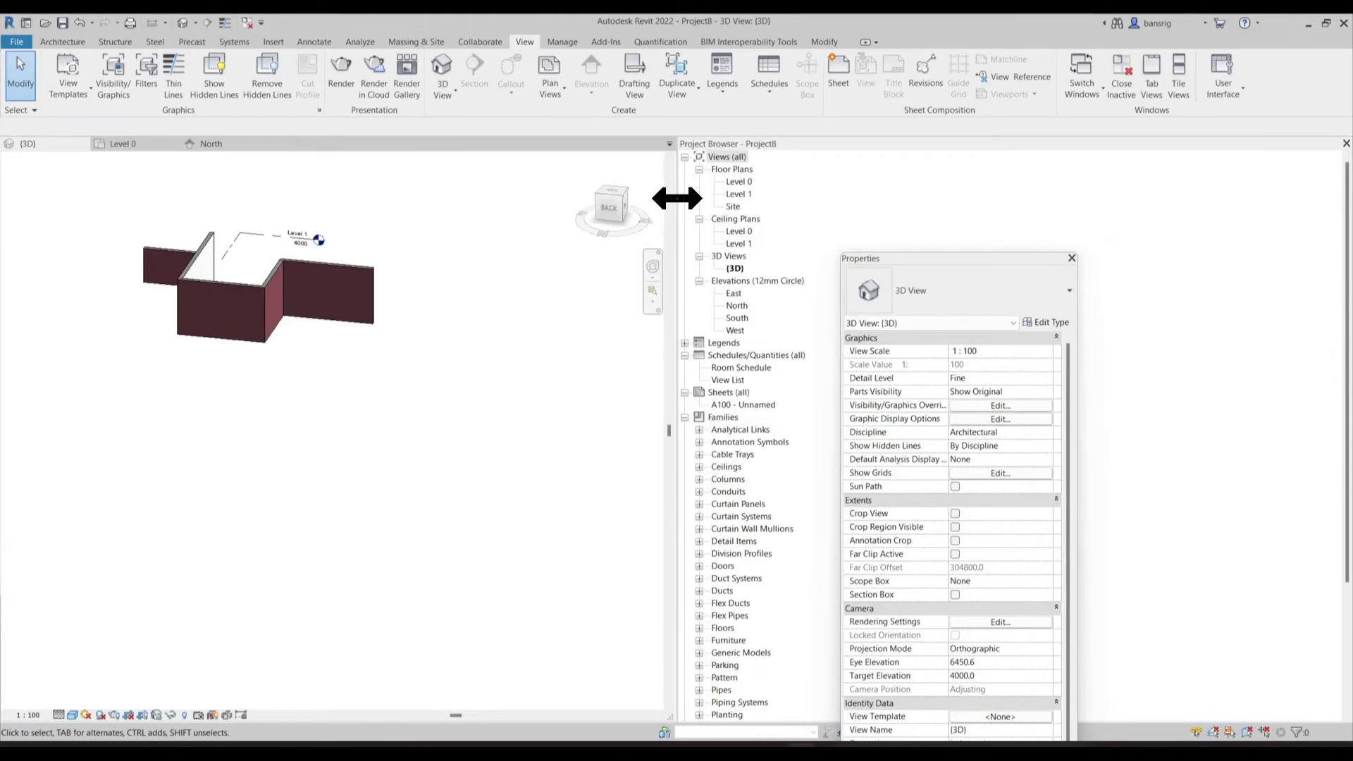
drag(676, 198, 1103, 198)
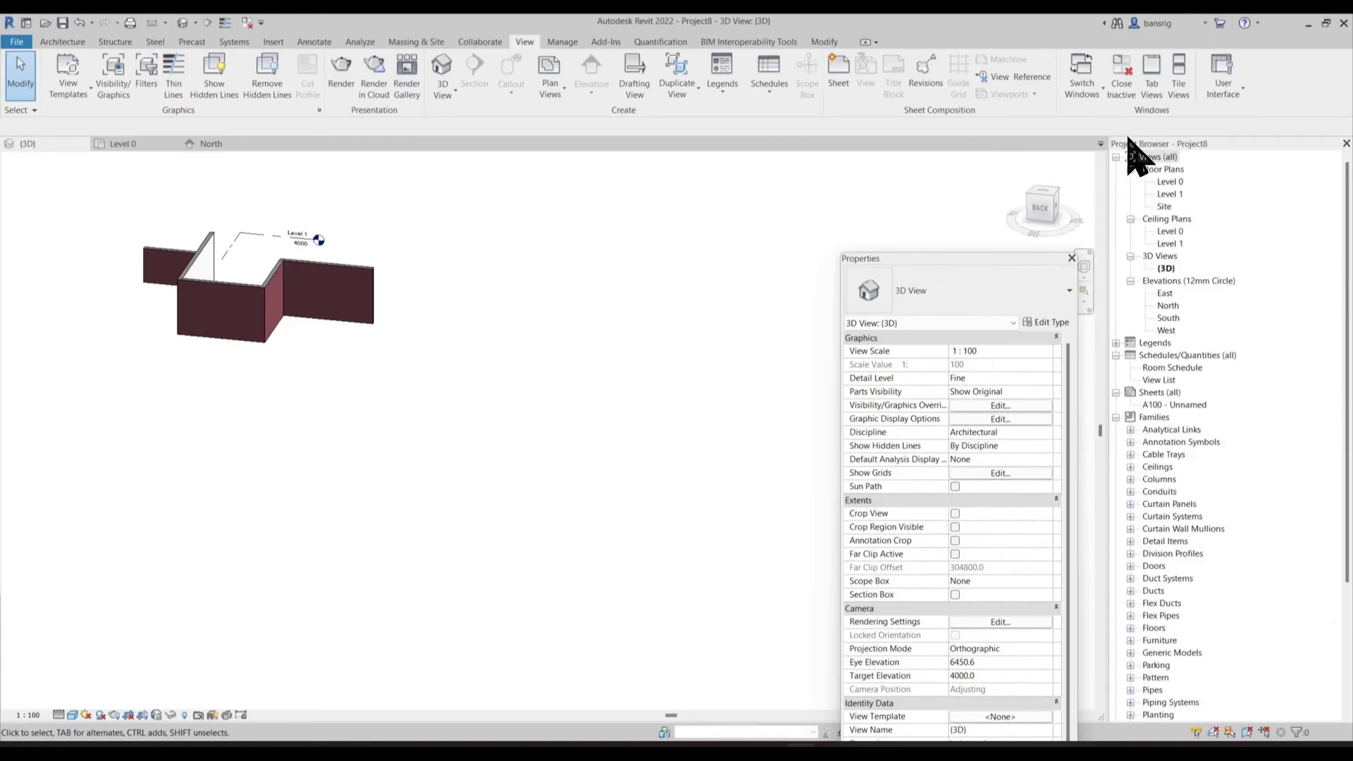
drag(1128, 140, 9, 153)
drag(917, 265, 139, 161)
Switch the shared dock between Project Browser and Properties, then float the Properties panel
click(91, 715)
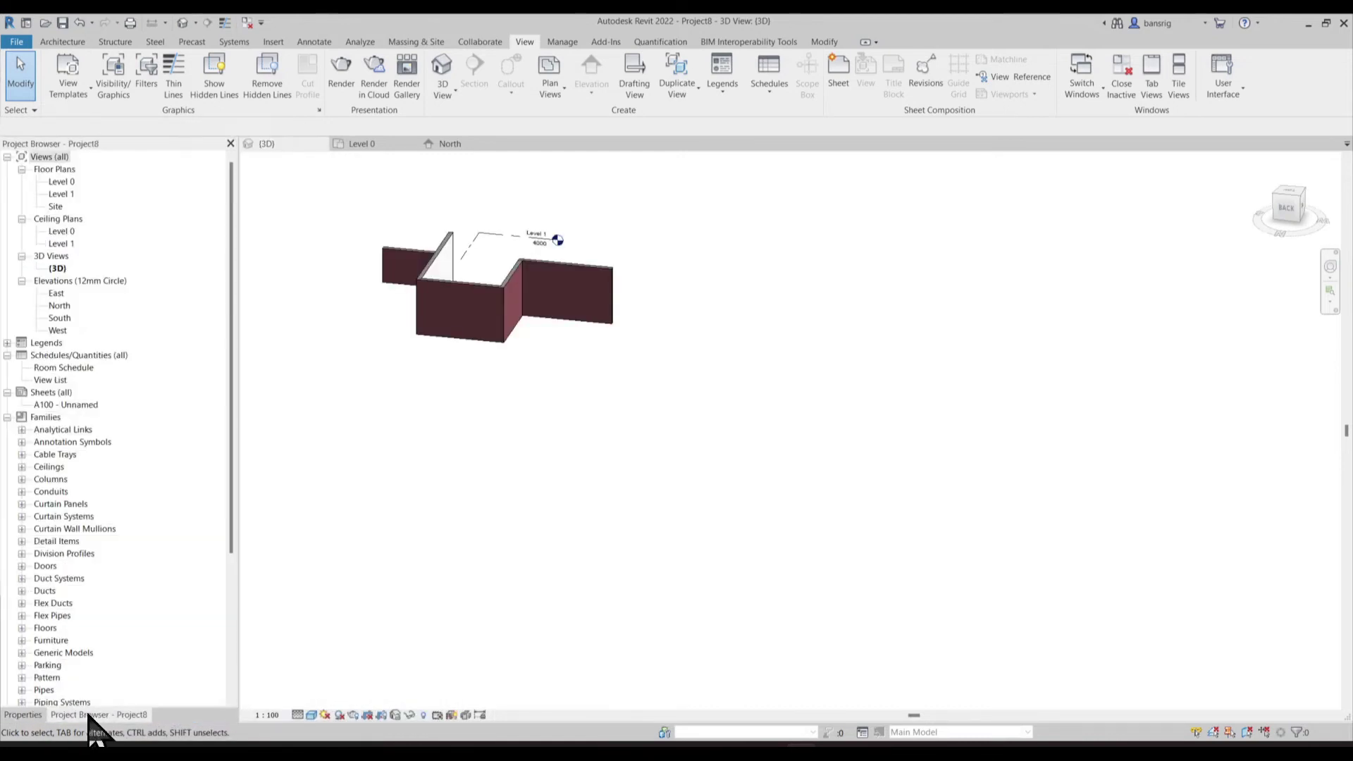
click(27, 715)
click(77, 715)
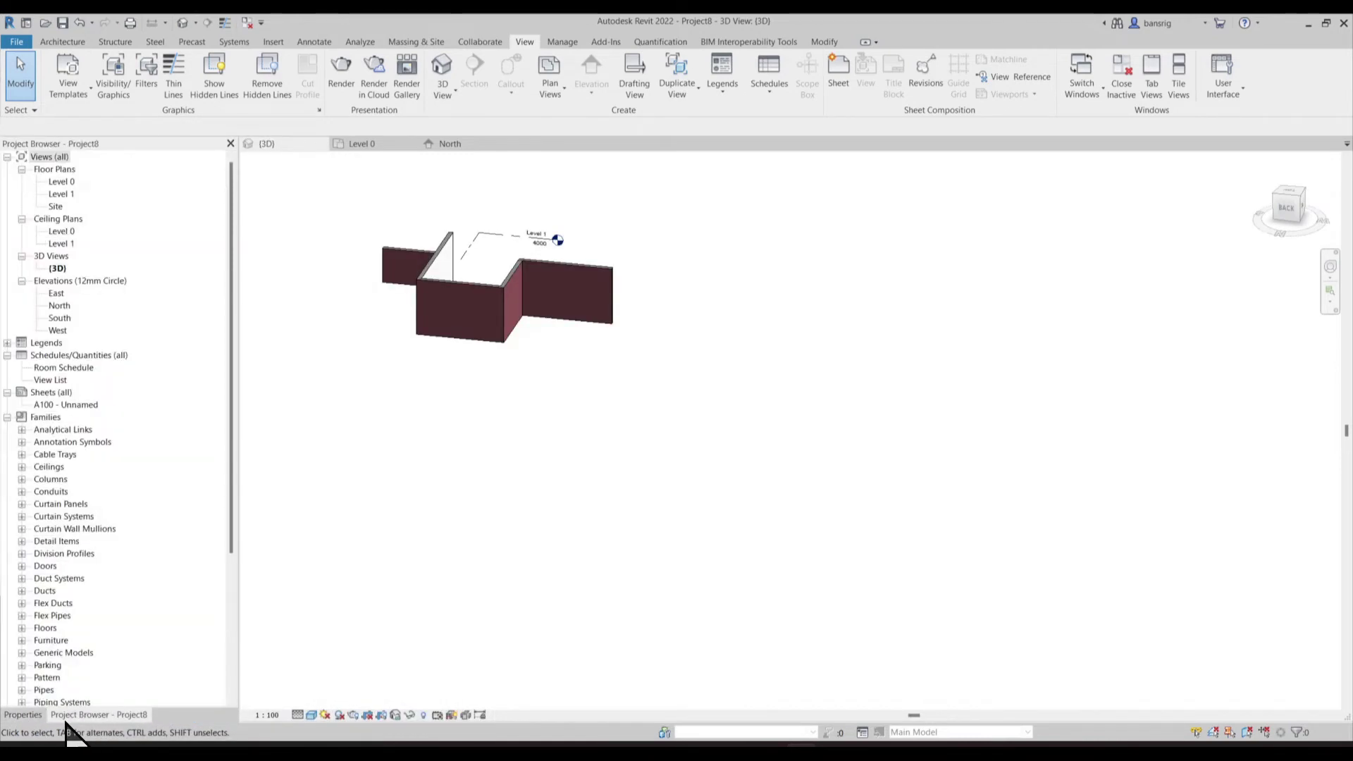
click(28, 716)
drag(21, 720, 210, 729)
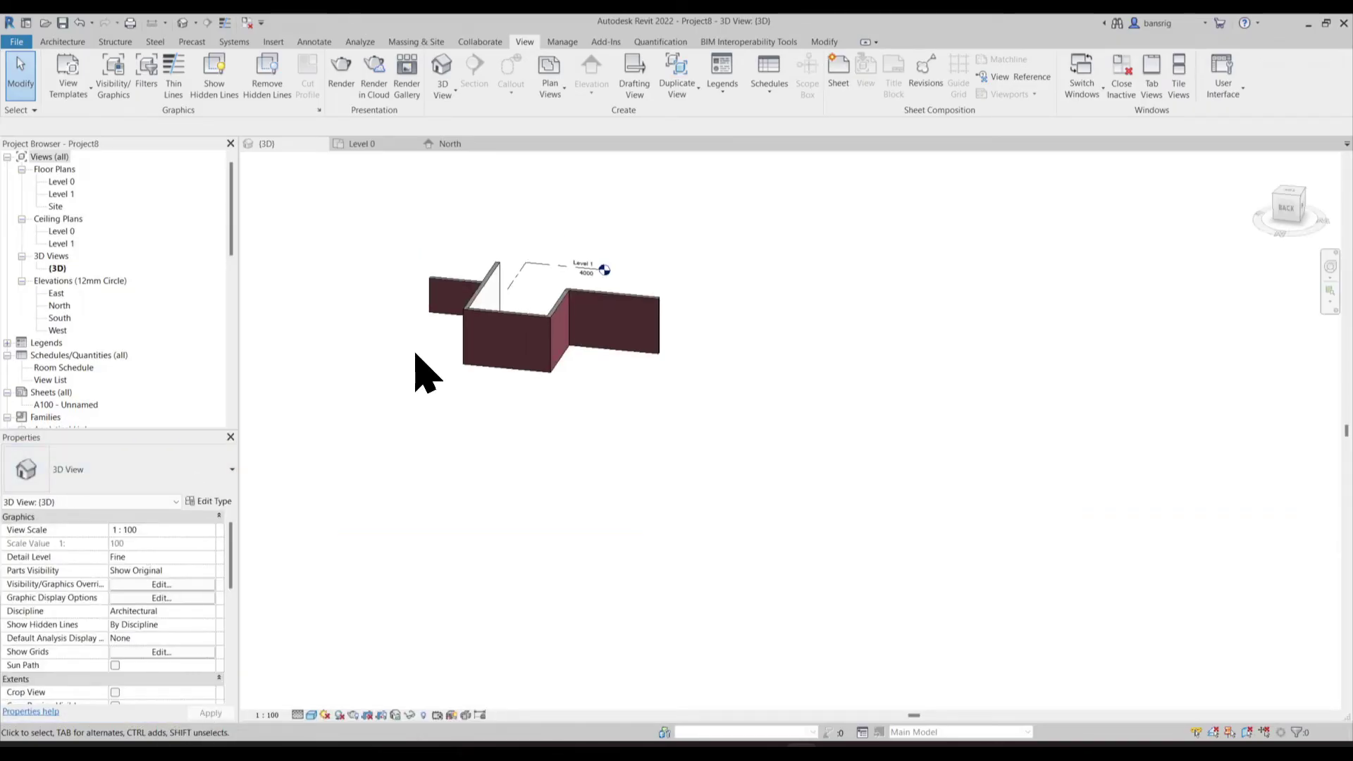
scroll(416, 362, up, 3)
middle_drag(526, 417, 528, 551)
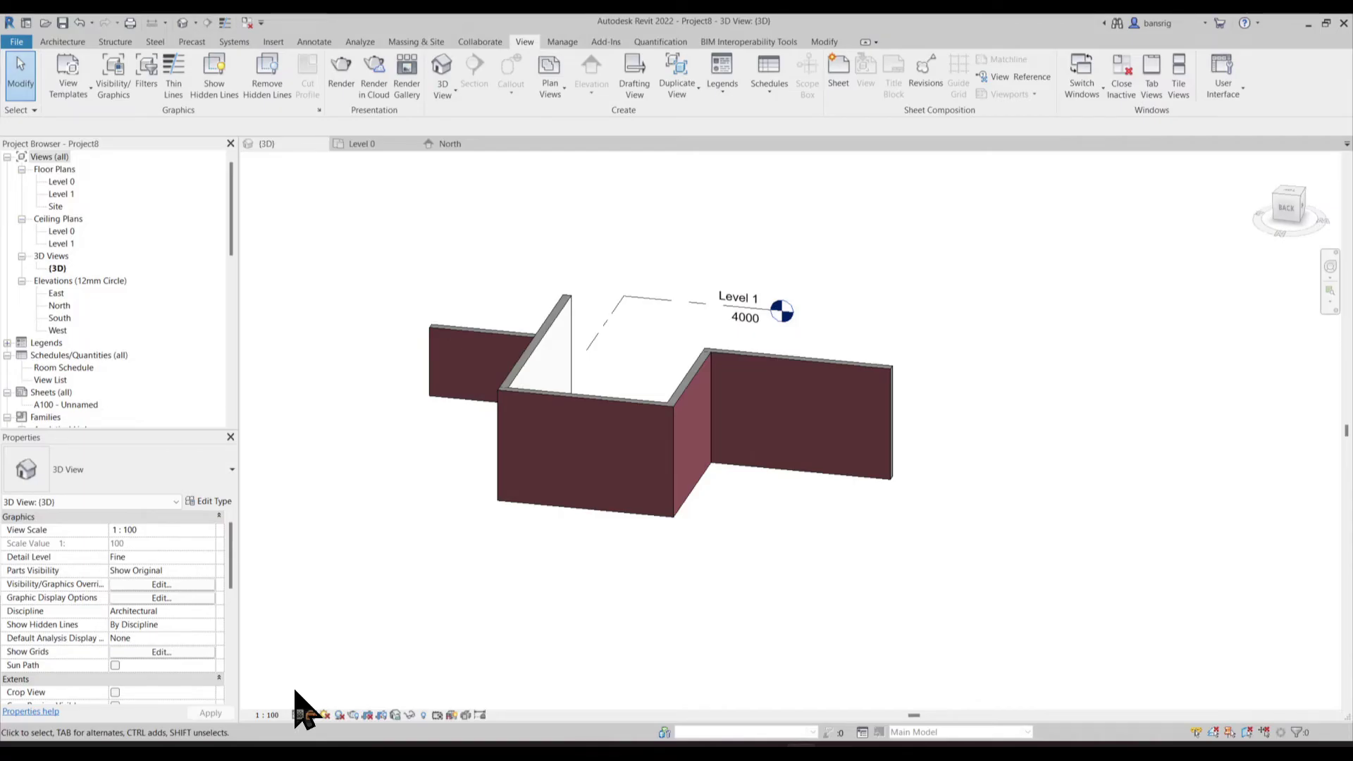
click(312, 715)
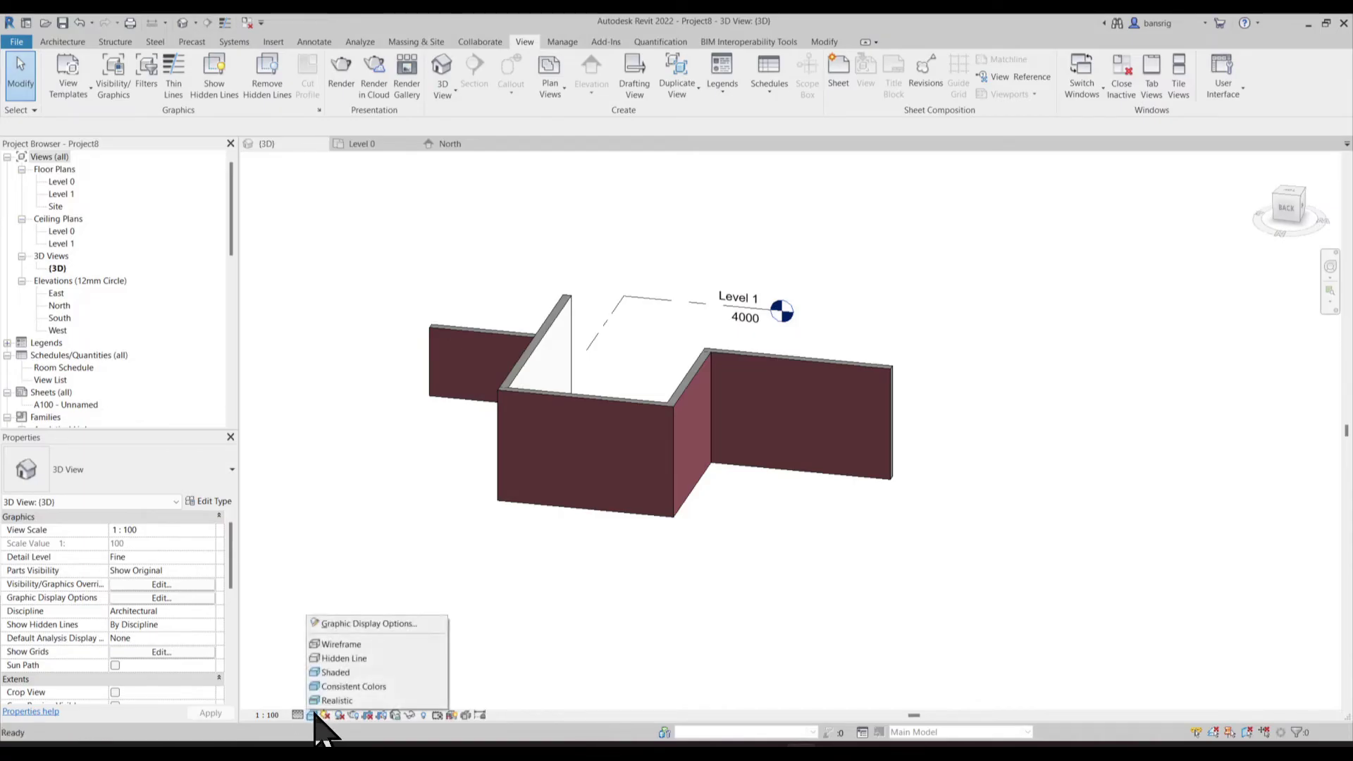
click(339, 645)
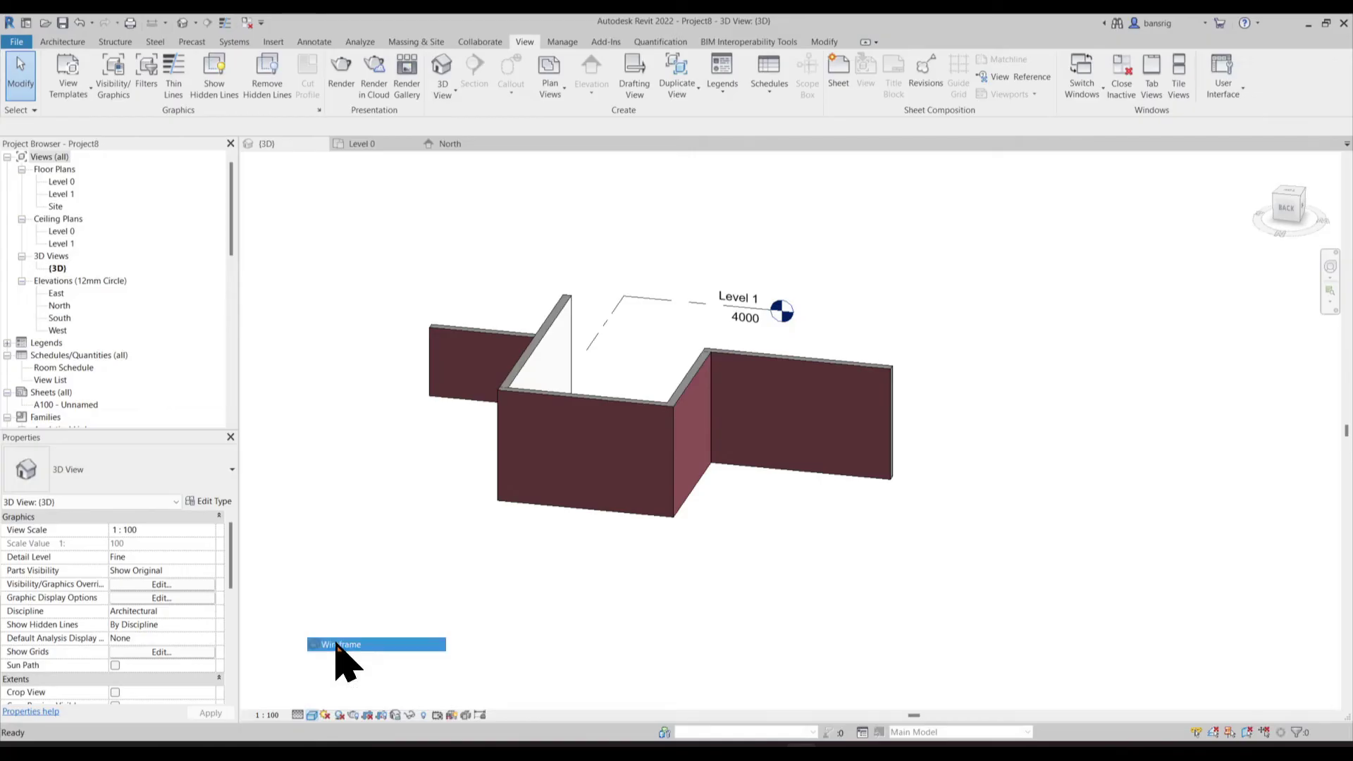
click(312, 715)
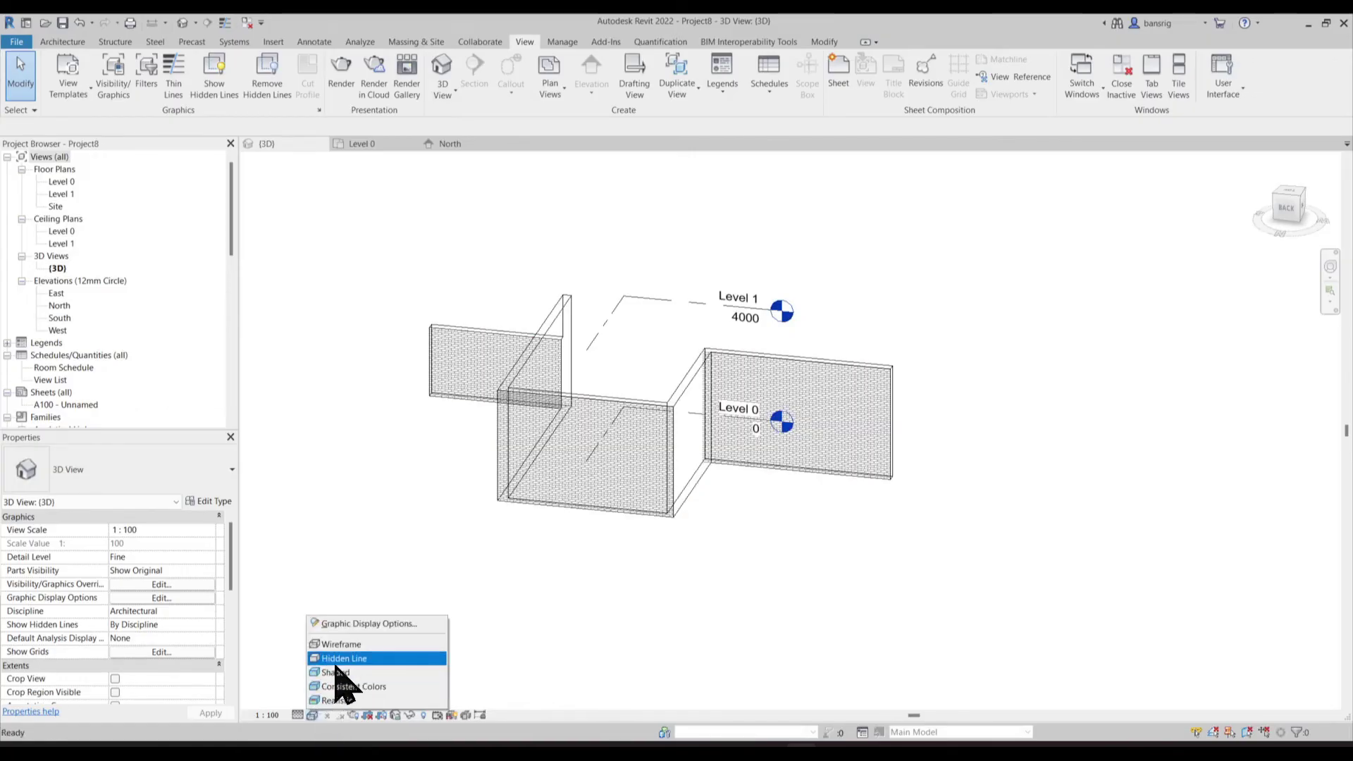
click(335, 673)
click(312, 715)
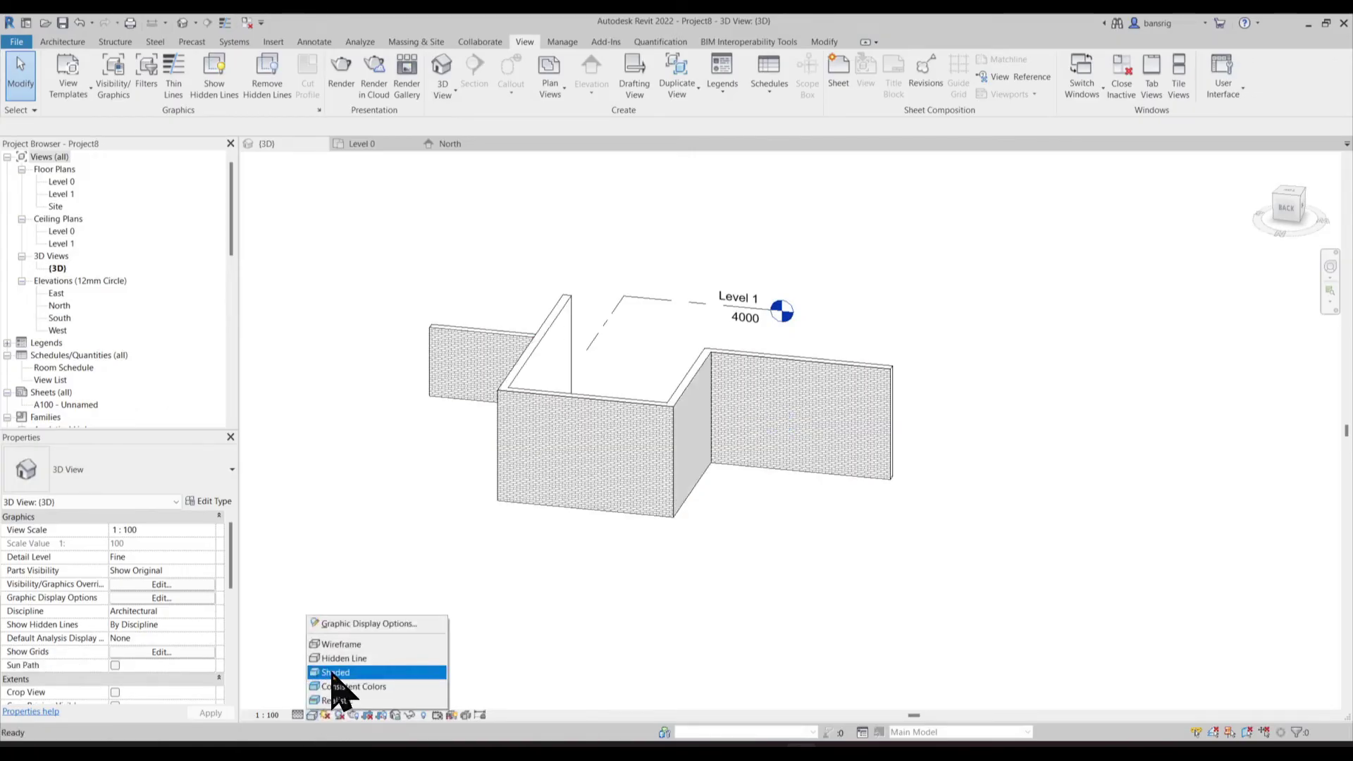
click(337, 700)
click(312, 715)
click(325, 702)
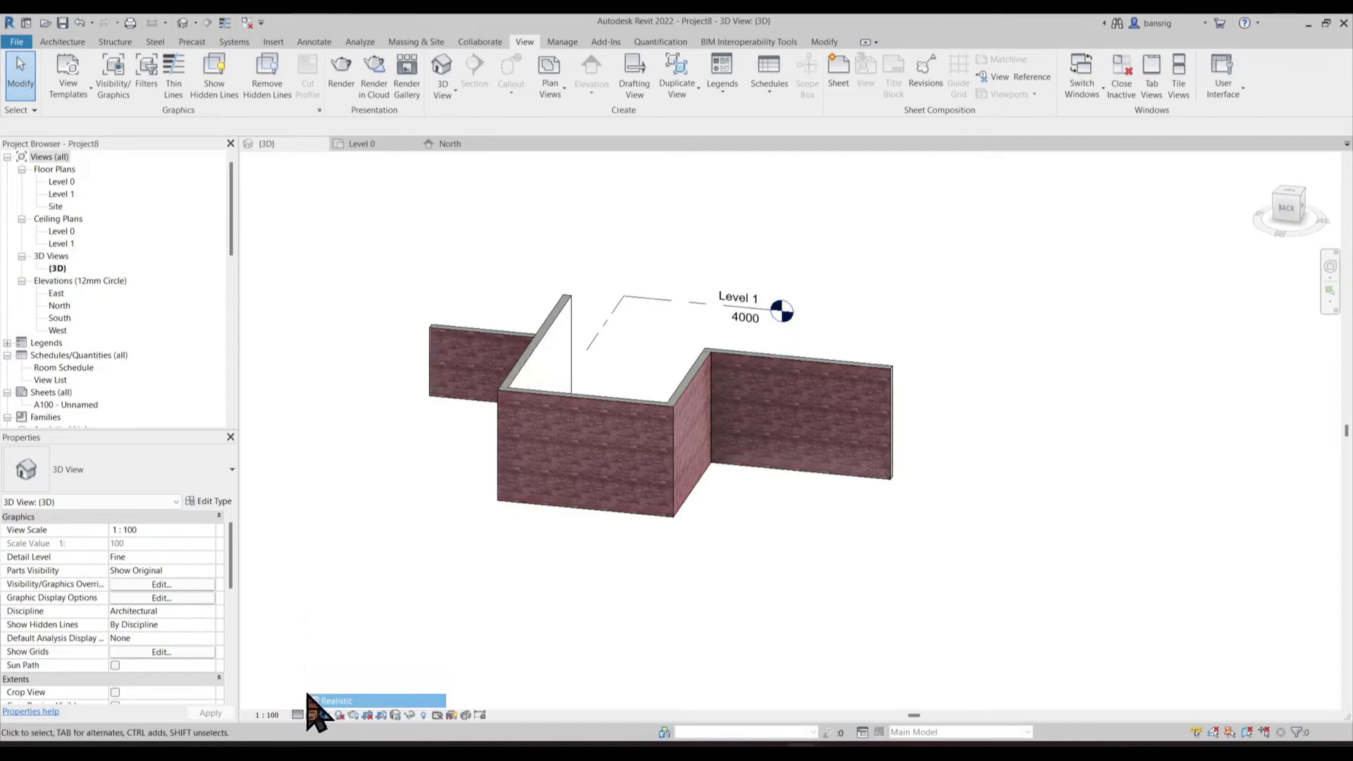
scroll(564, 420, up, 5)
scroll(564, 420, up, 2)
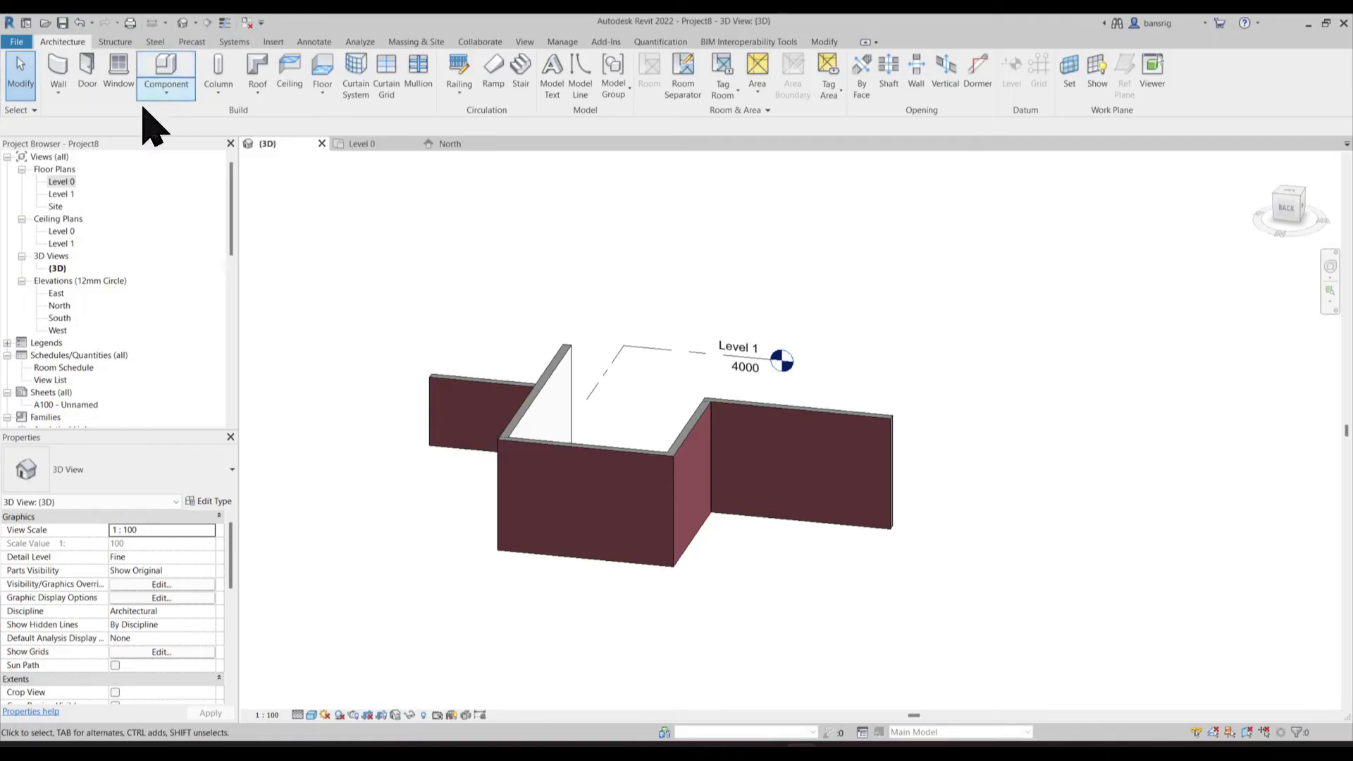
Scroll down through the Project Browser's list of views
scroll(51, 204, down, 1)
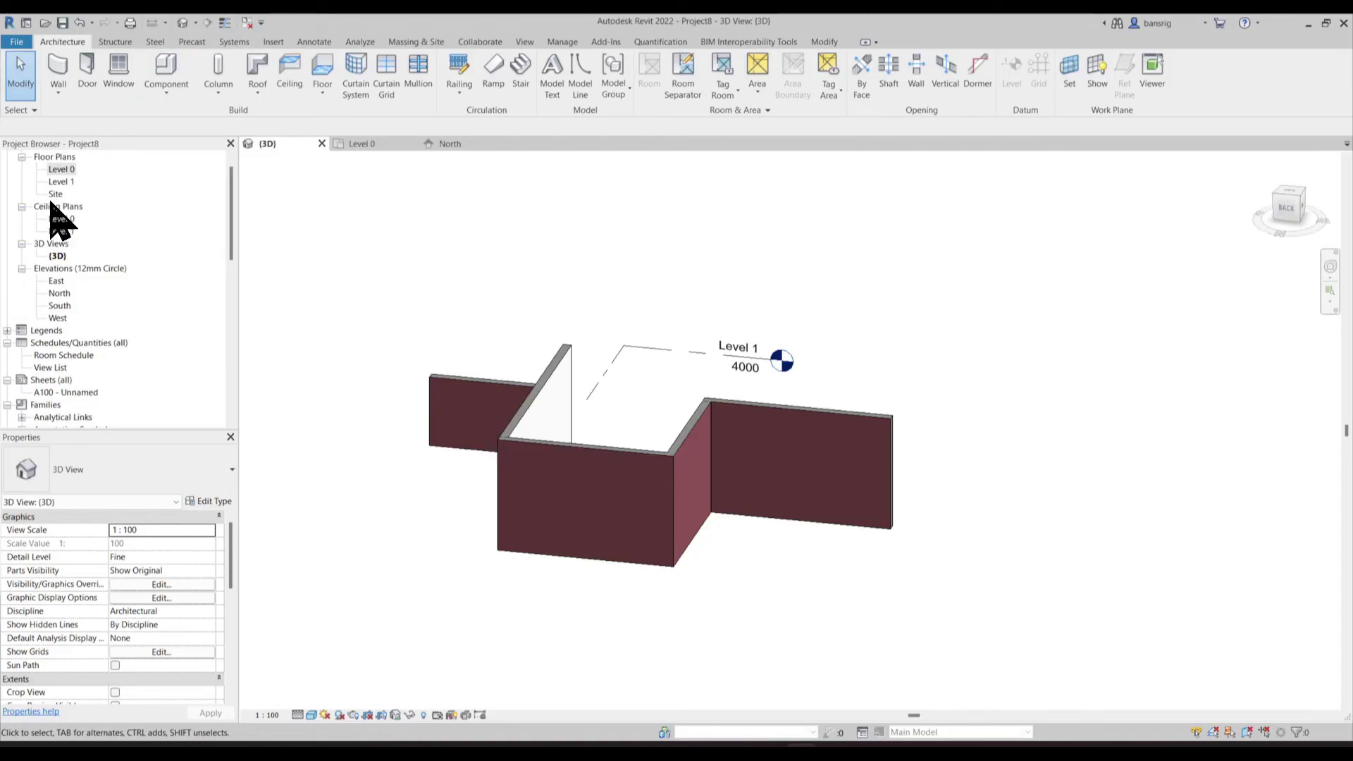
scroll(65, 292, down, 1)
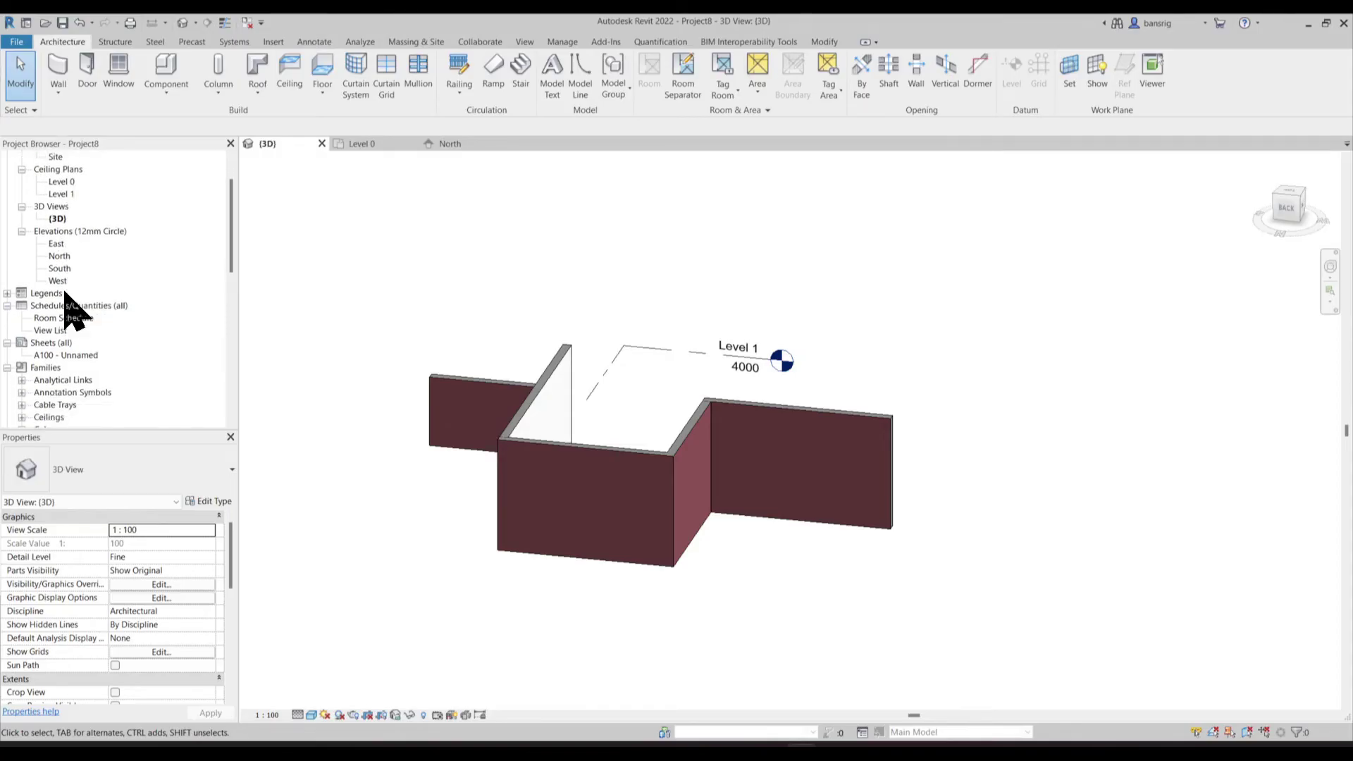
scroll(65, 293, down, 1)
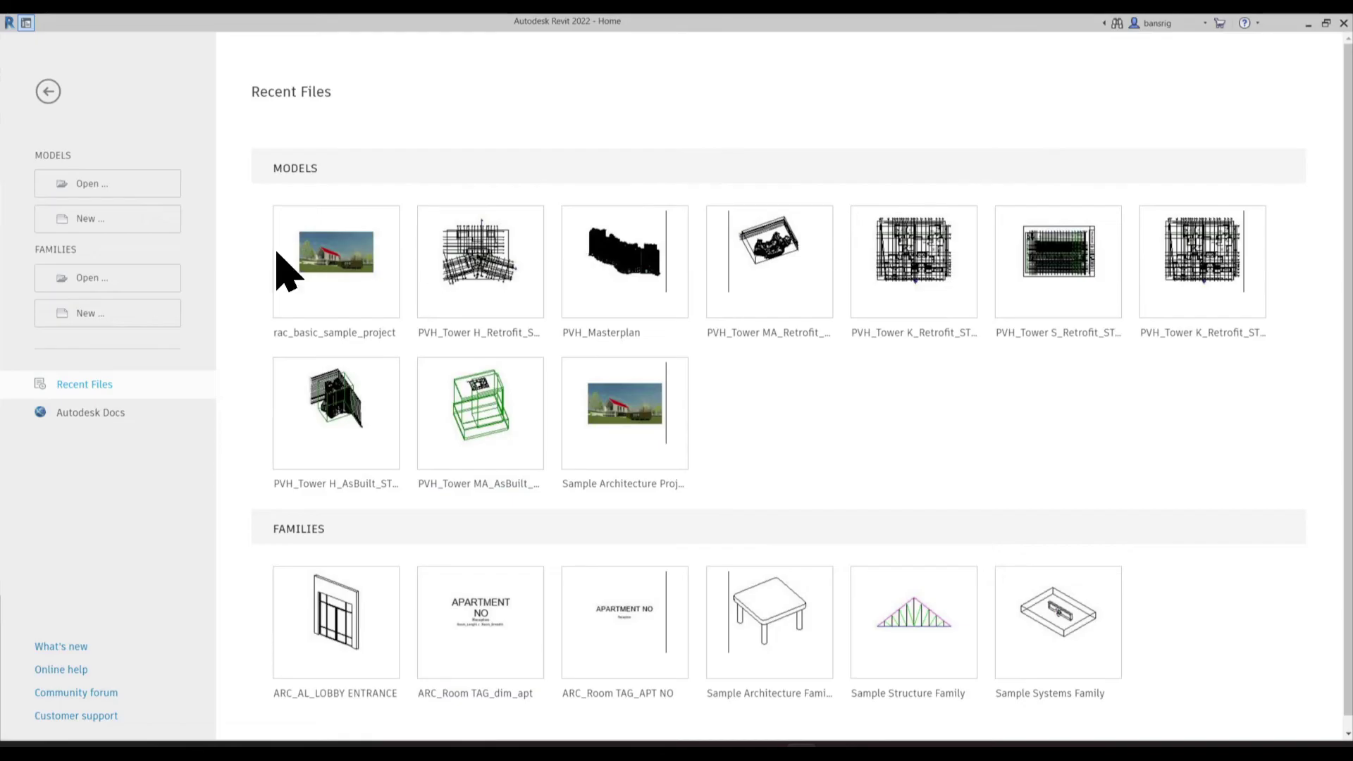
Create a new project from the Architectural Template
click(138, 219)
click(501, 143)
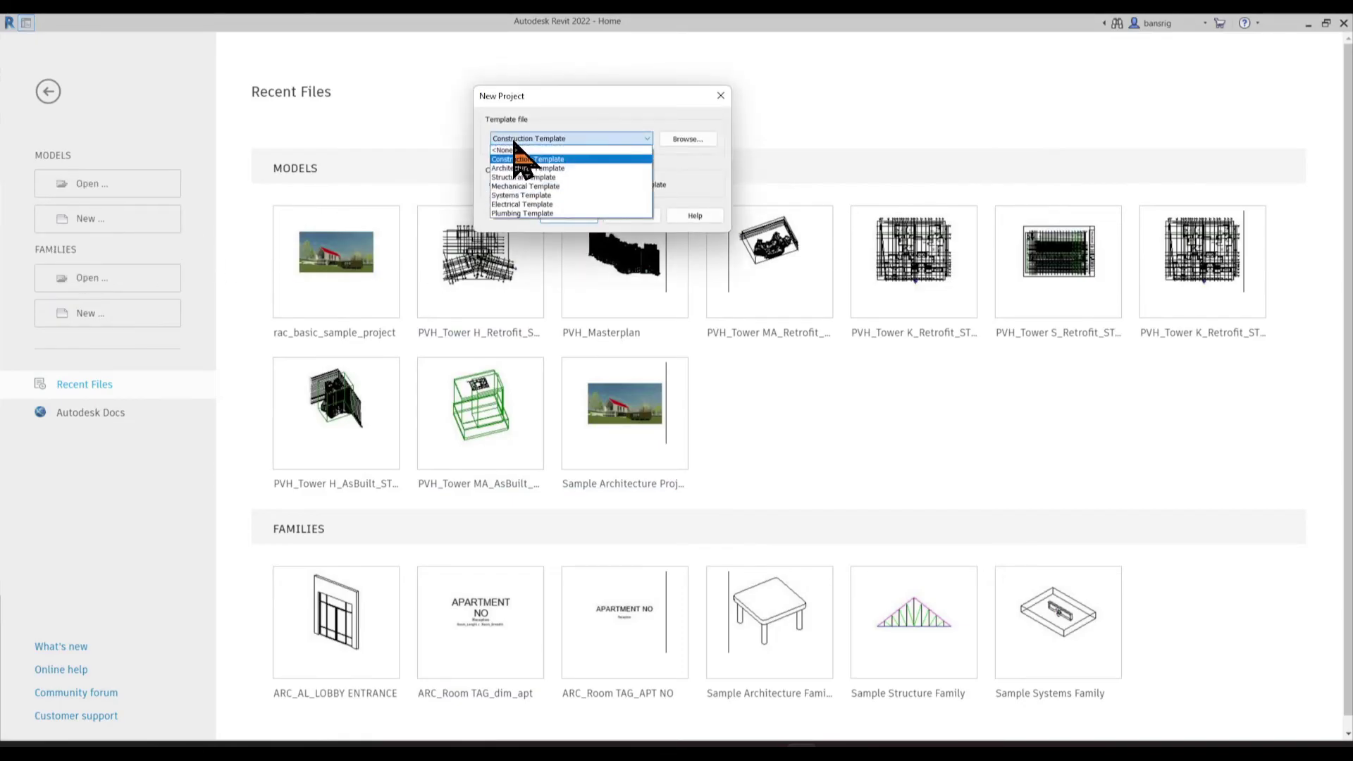
click(521, 162)
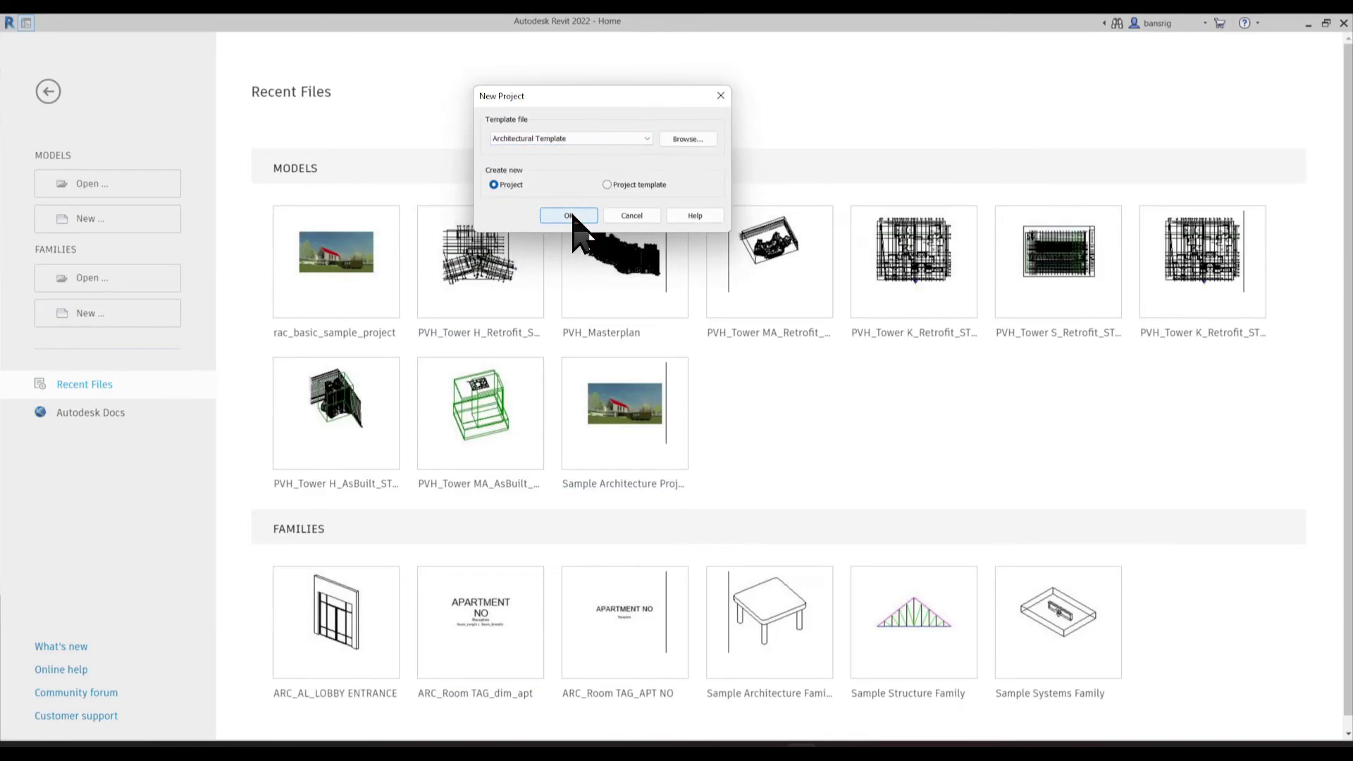
click(570, 216)
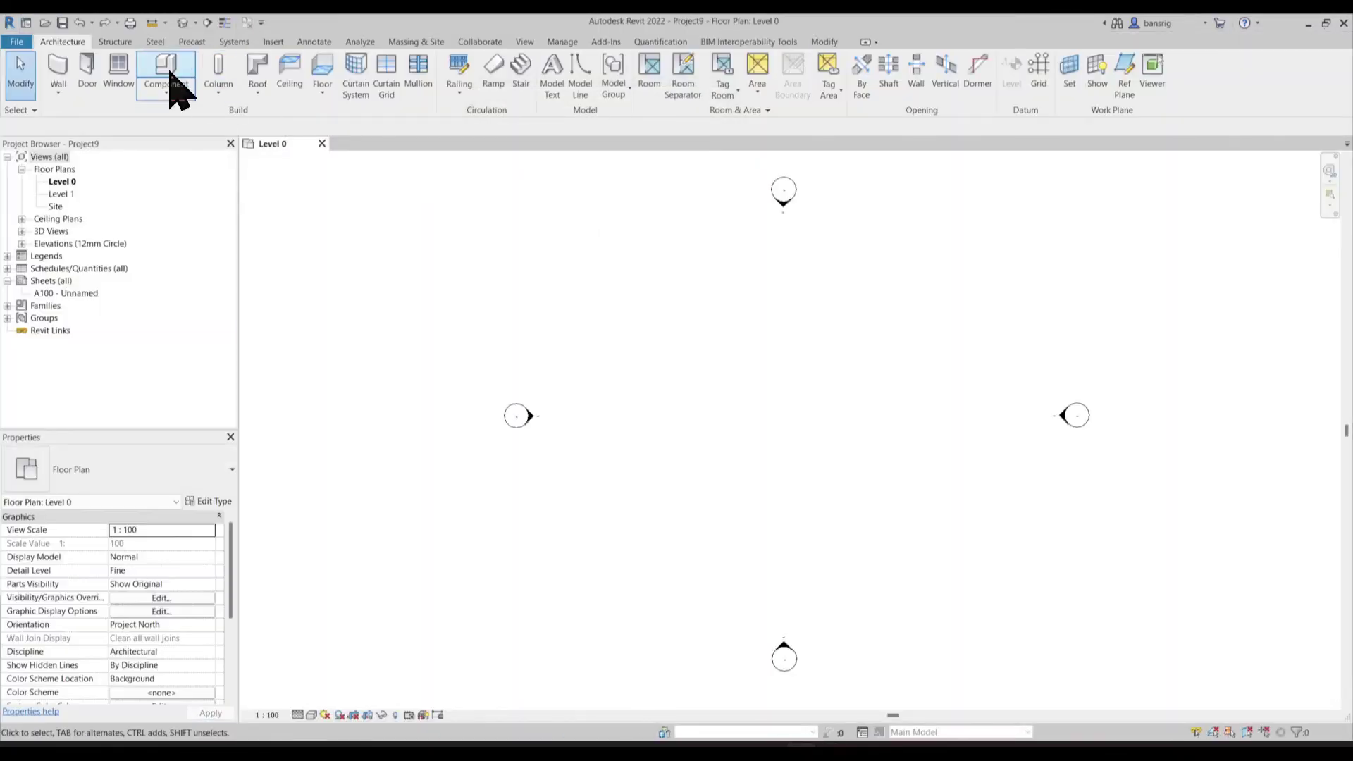
Draw one horizontal 14800-long wall on Level 0
click(58, 67)
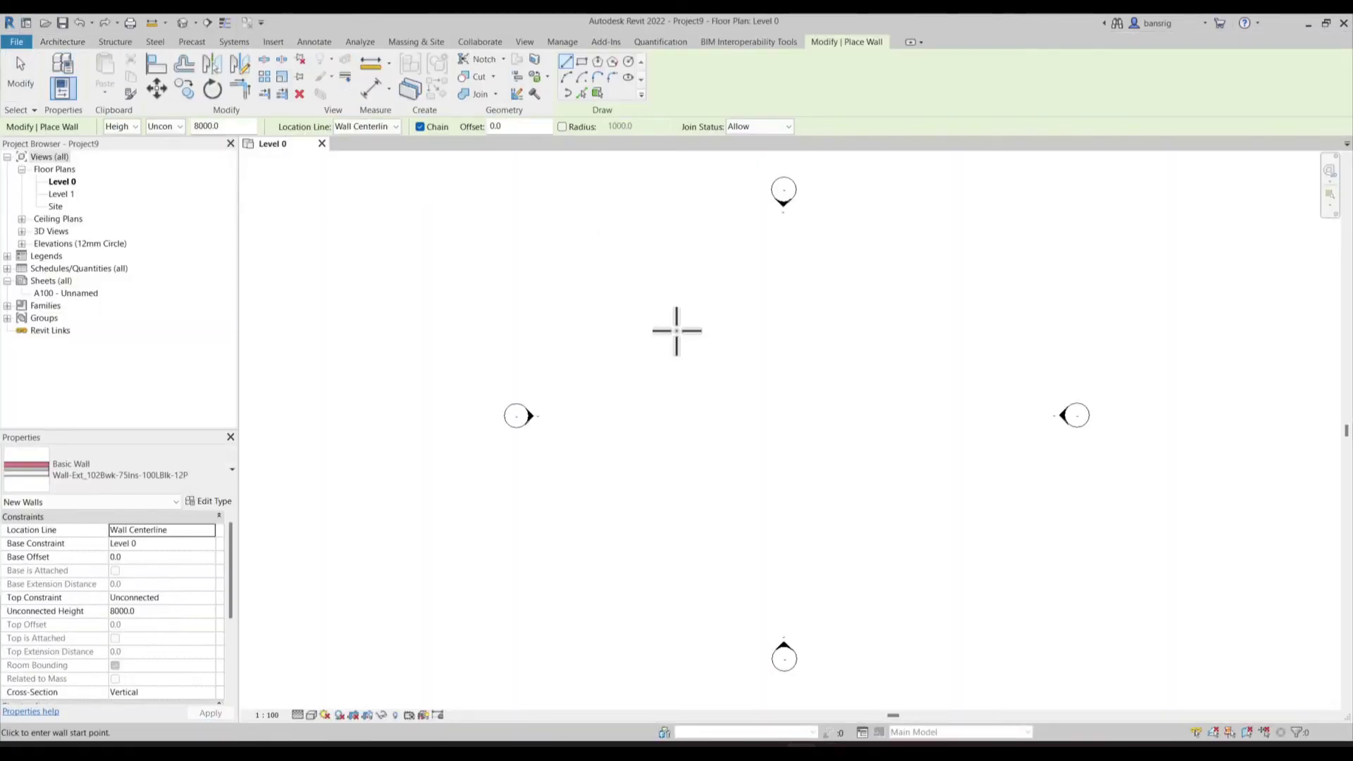
click(656, 396)
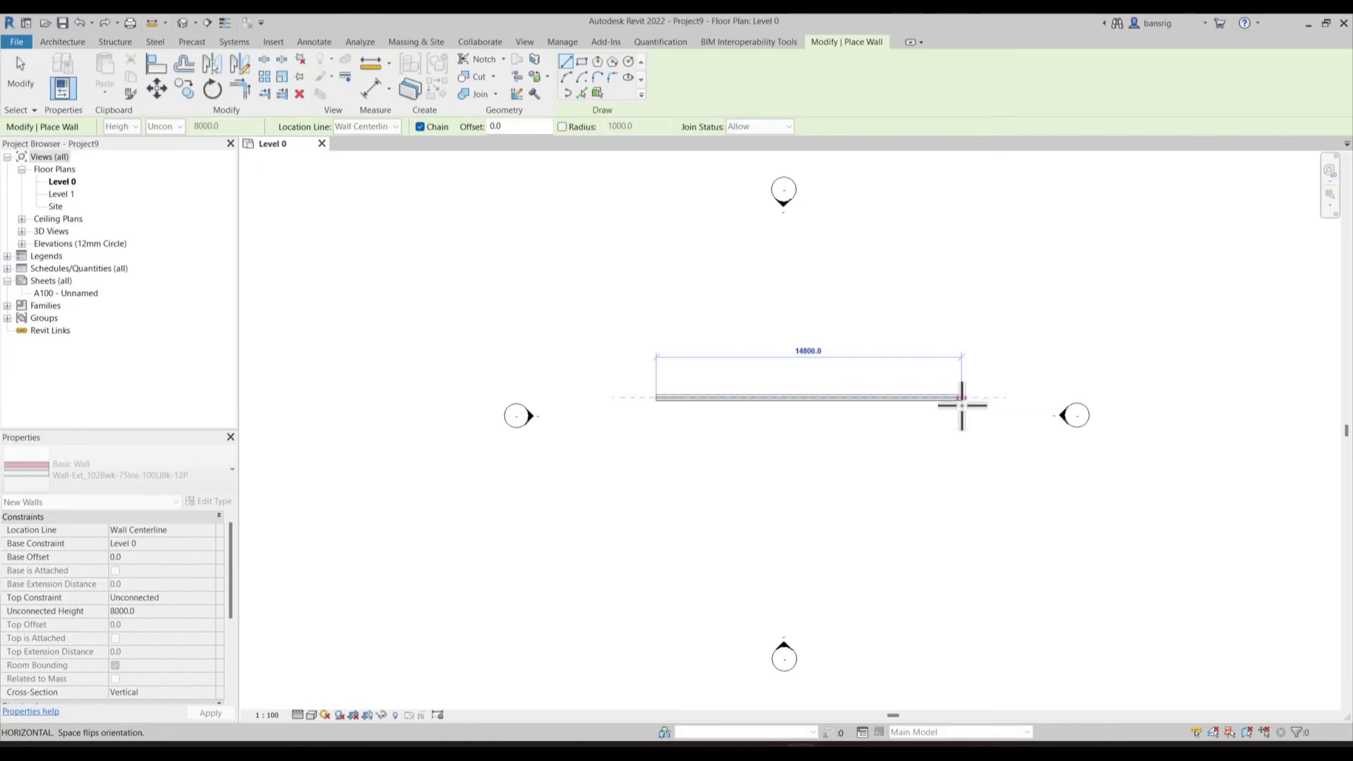
click(961, 397)
key(Escape)
key(Escape)
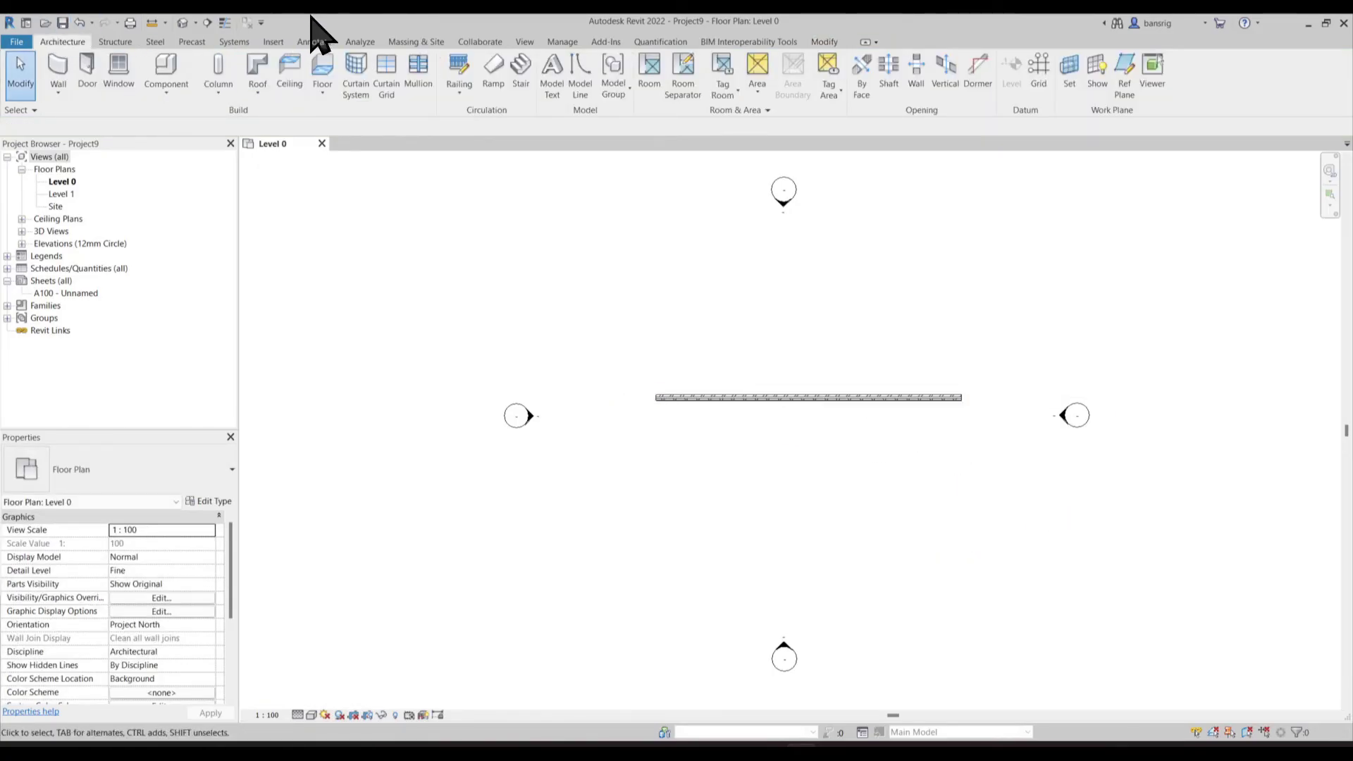
Open the Default 3D View and the North elevation of the wall
click(182, 23)
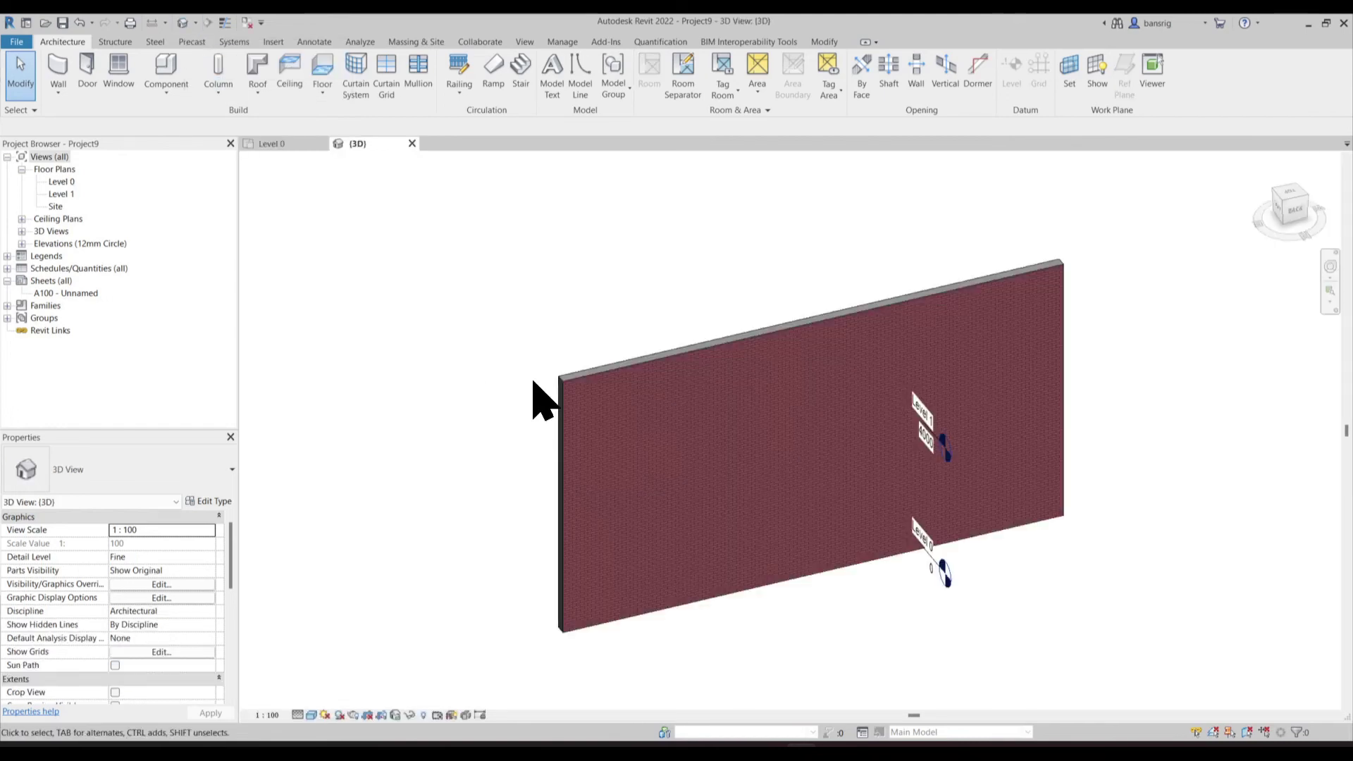
click(22, 243)
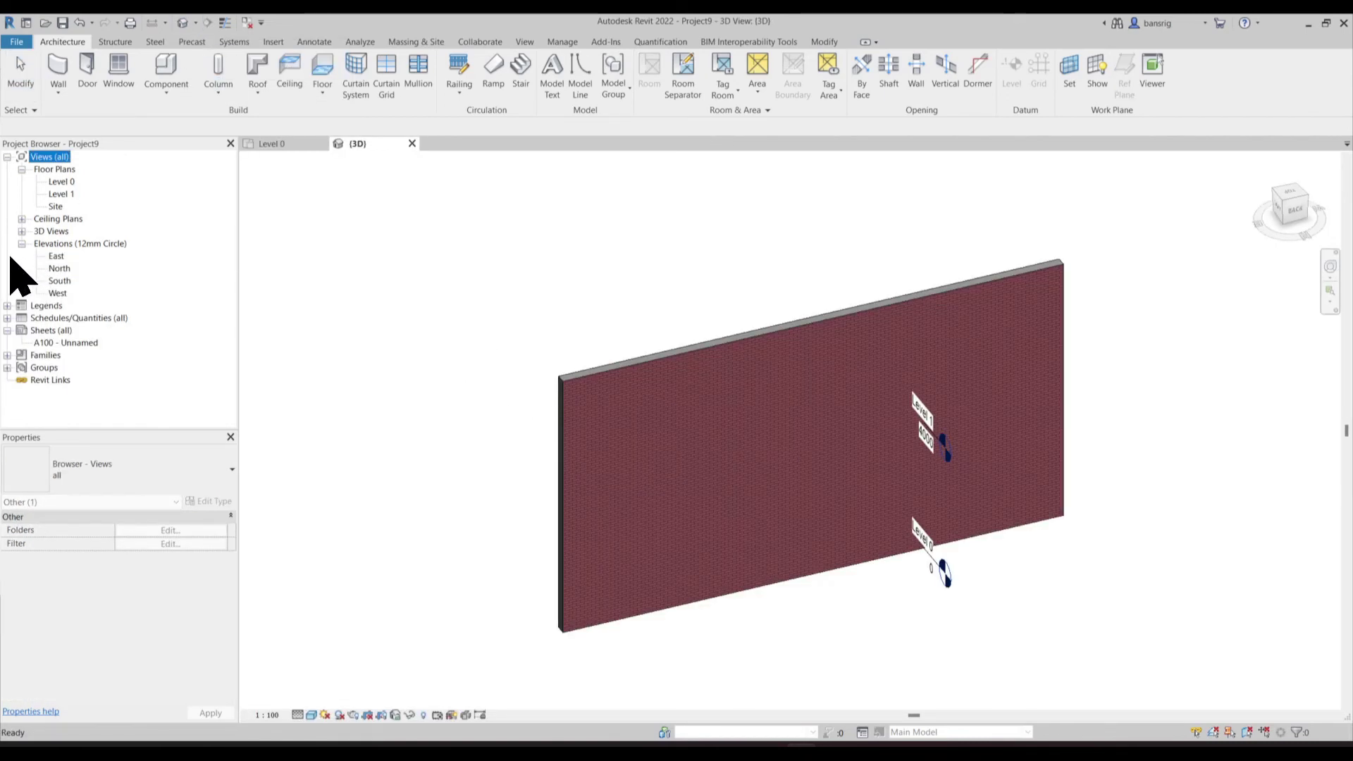
double_click(59, 269)
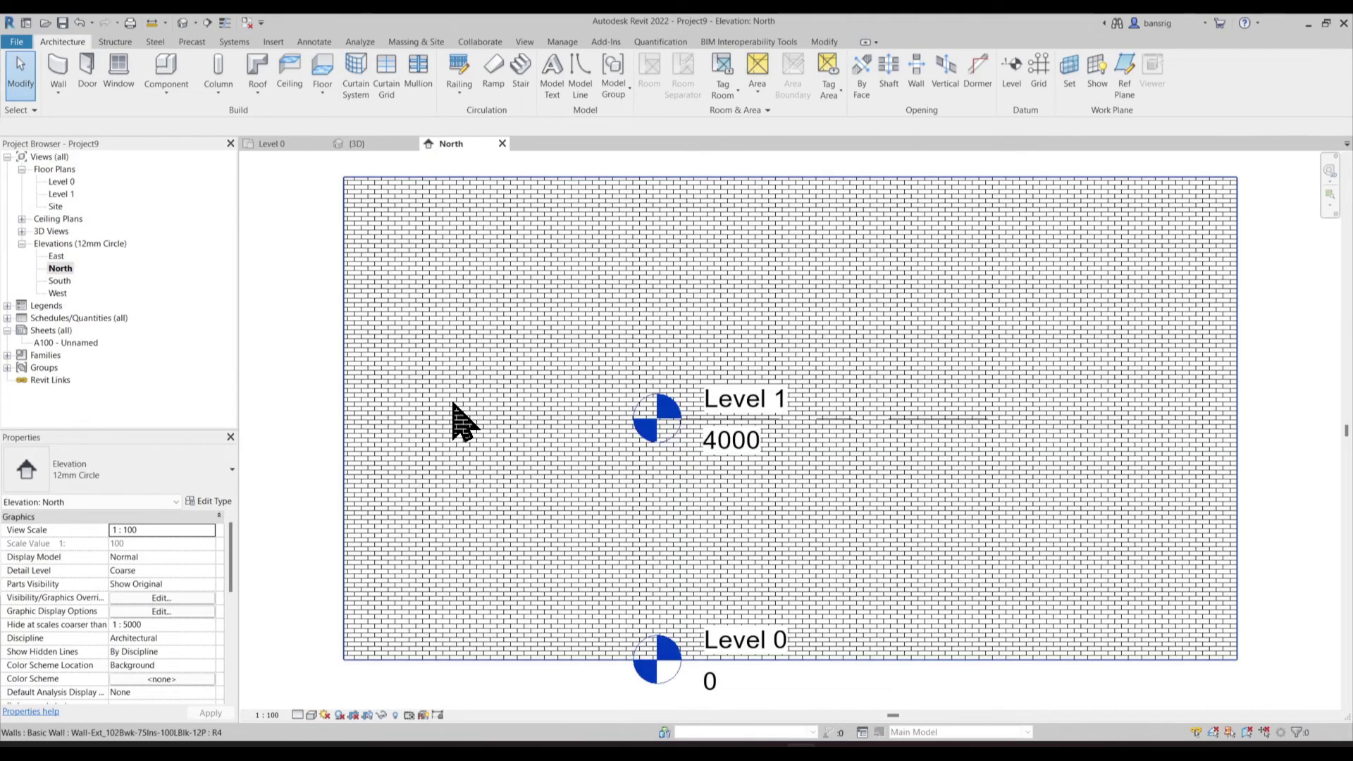
Tile the Level 0, North and 3D views and zoom each to fit
click(524, 43)
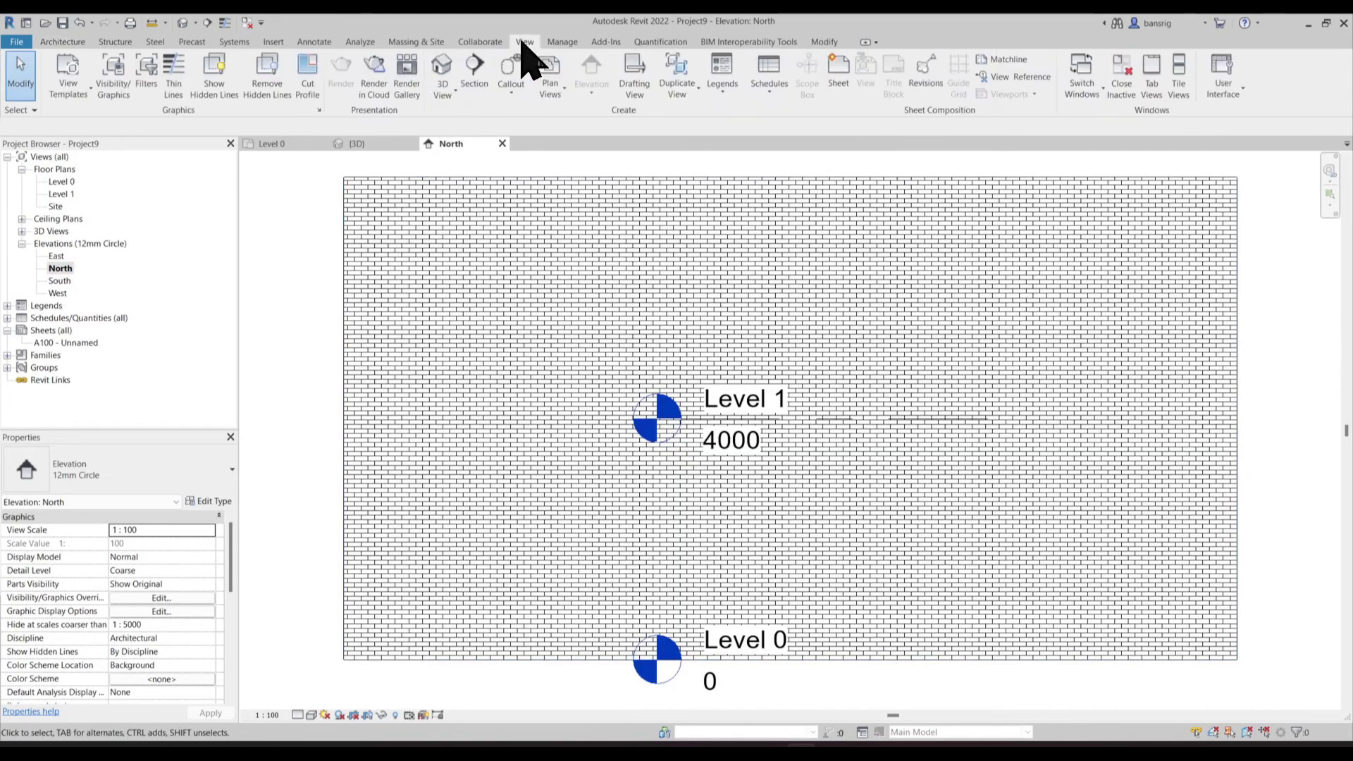
click(1178, 77)
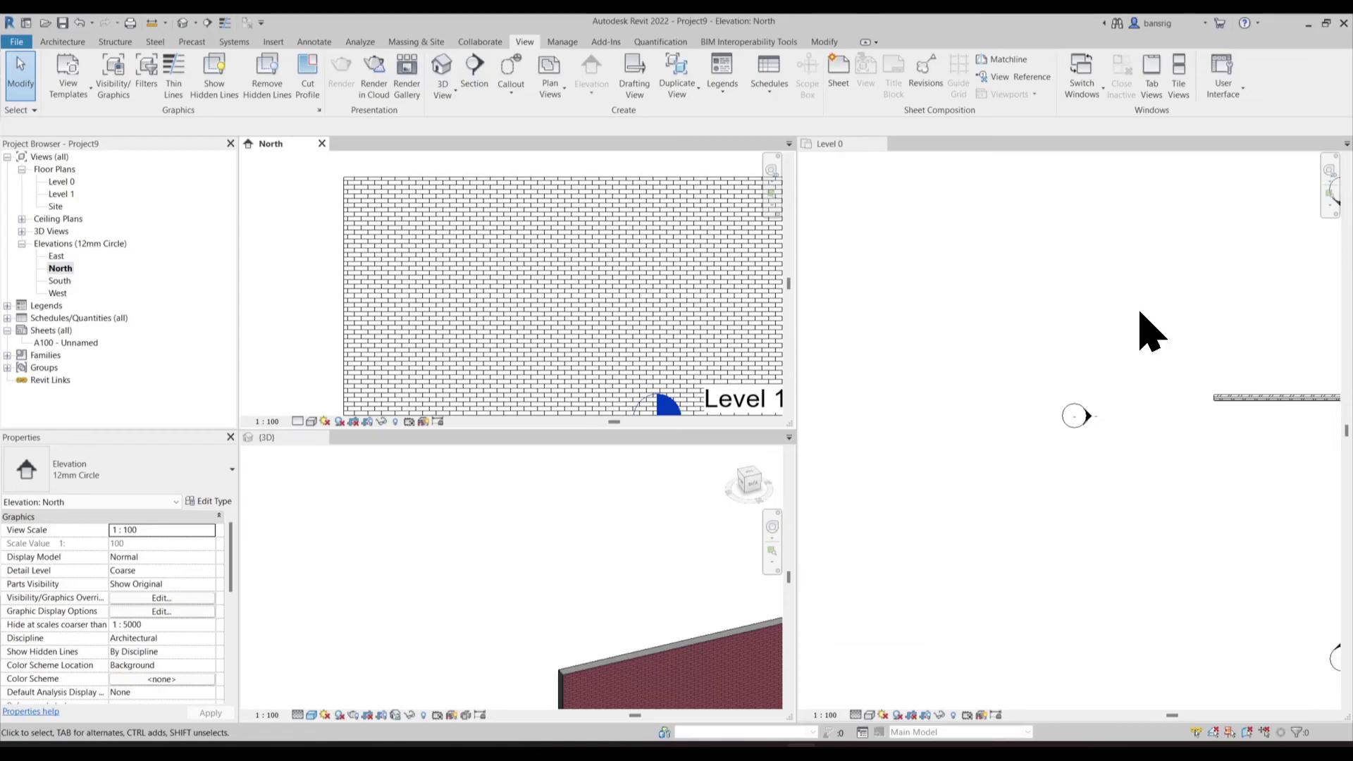
middle_click(988, 311)
middle_click(988, 311)
middle_click(538, 303)
middle_click(538, 302)
middle_click(479, 563)
middle_click(479, 564)
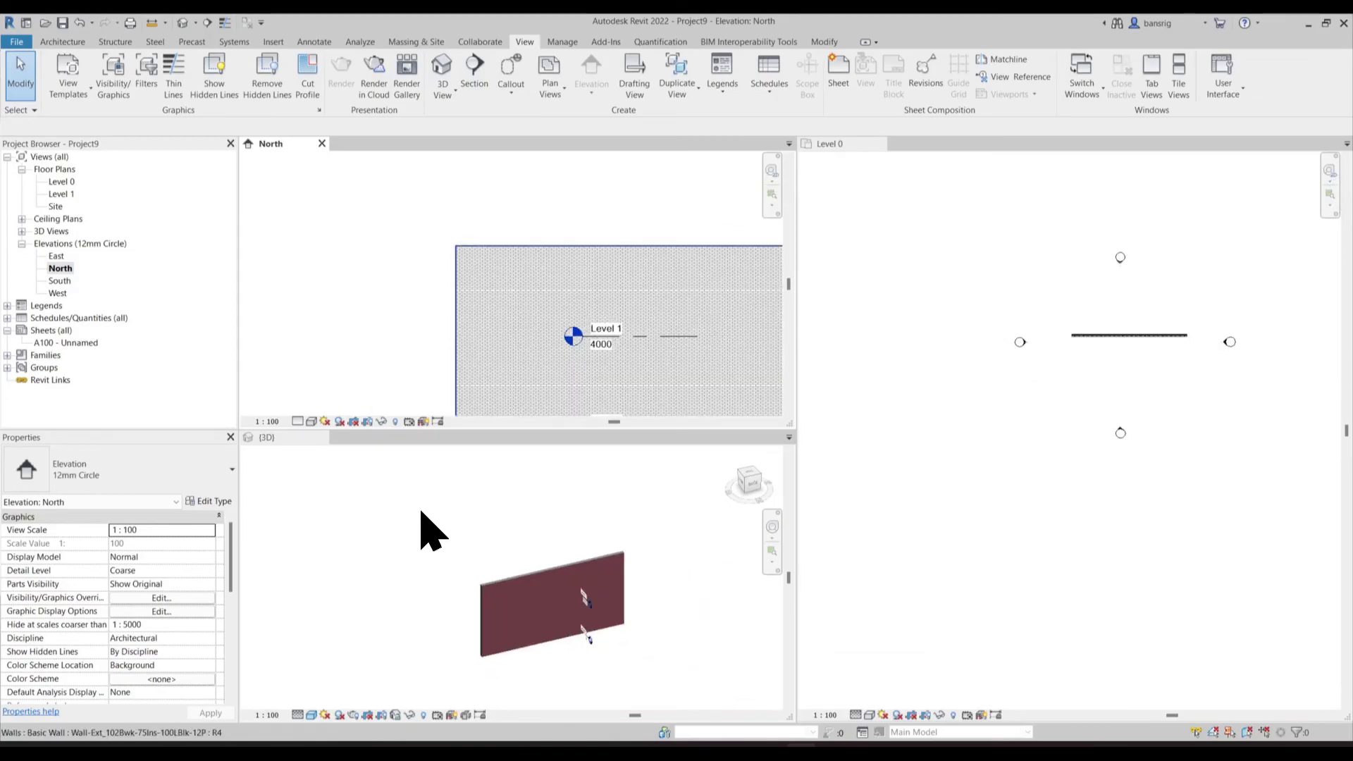
middle_click(445, 243)
middle_click(446, 244)
click(539, 610)
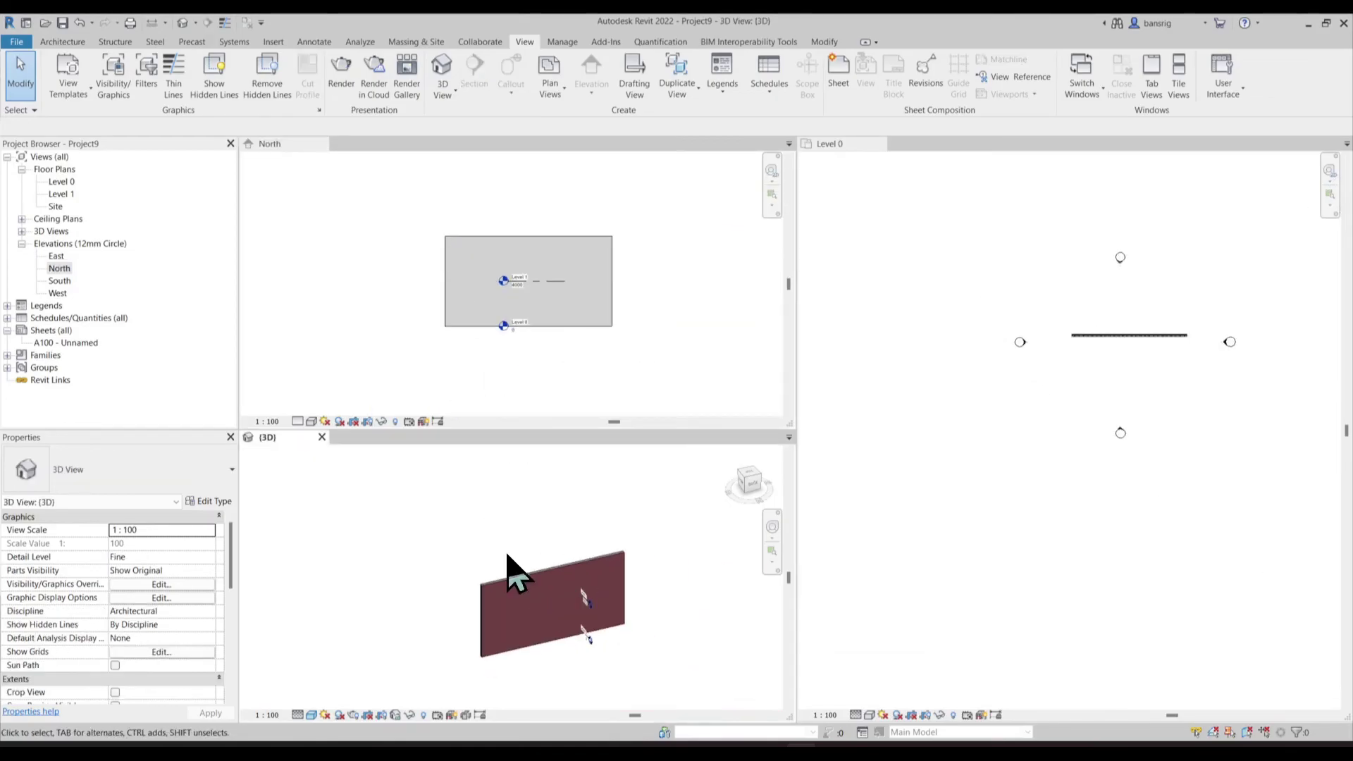
Drag the wall's top down to Level 1, making it 4000 high, then deselect it
click(516, 577)
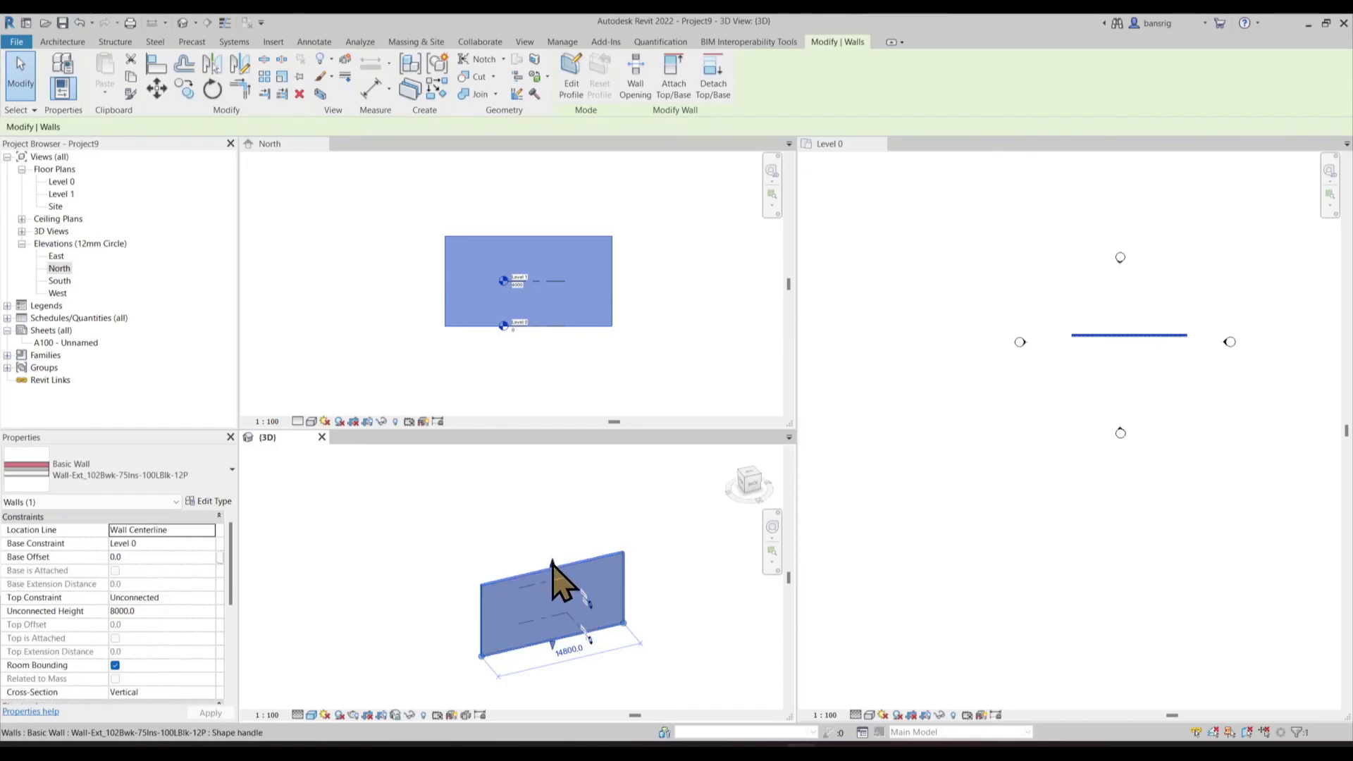
drag(551, 567, 539, 595)
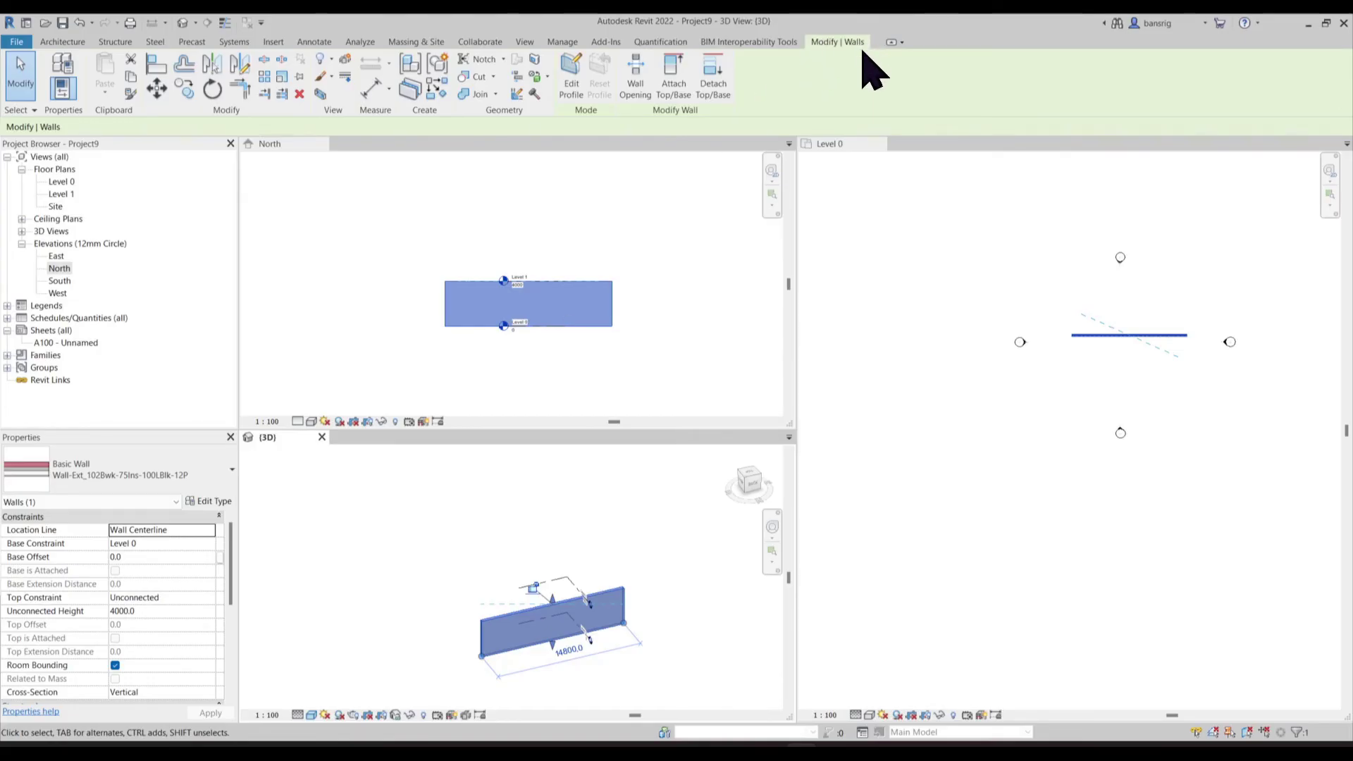
scroll(347, 506, up, 2)
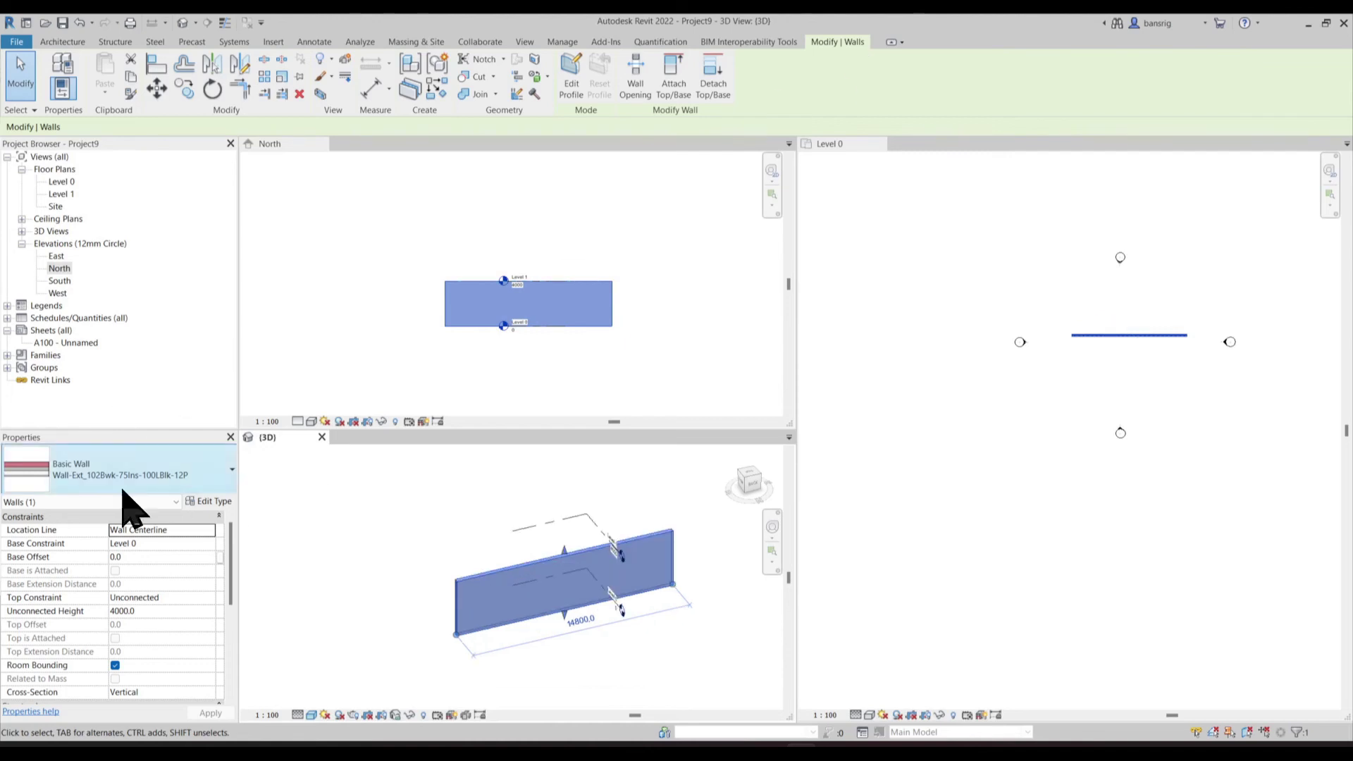
click(372, 529)
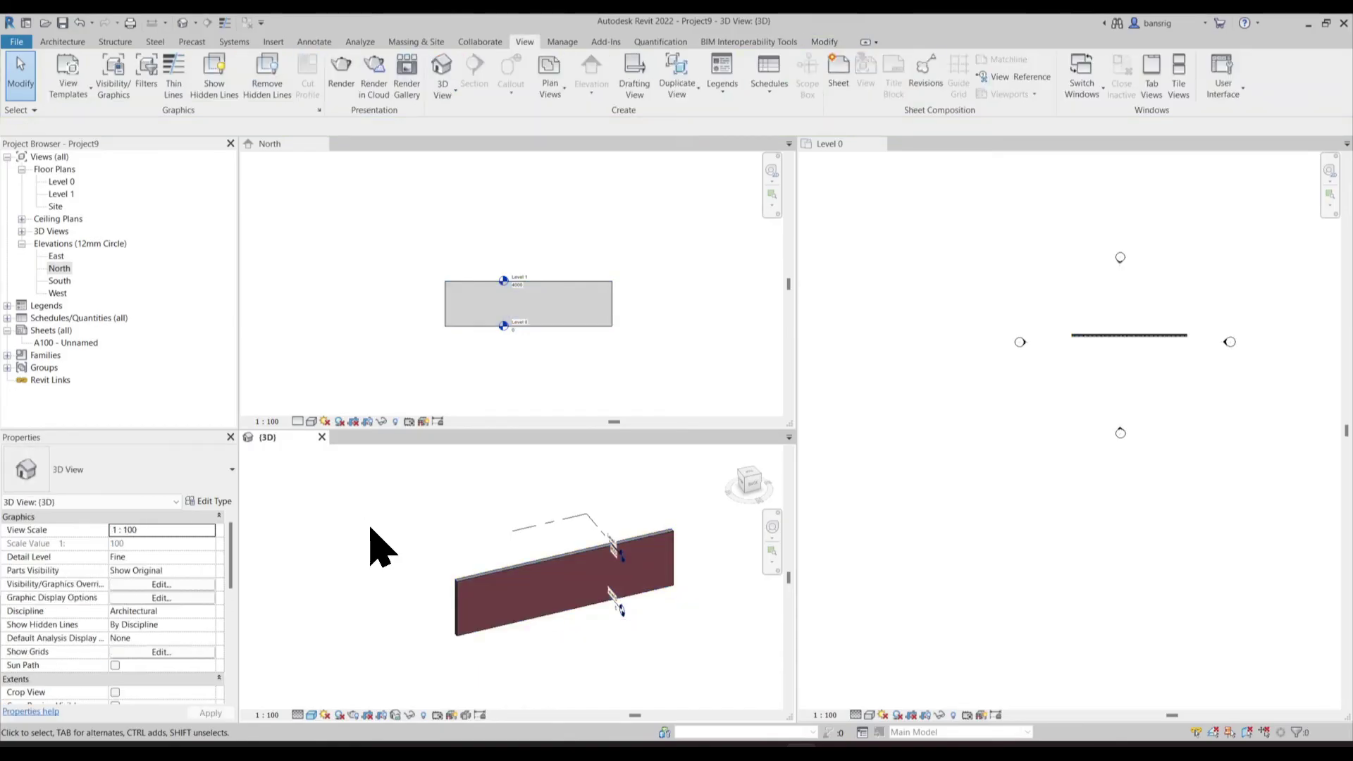